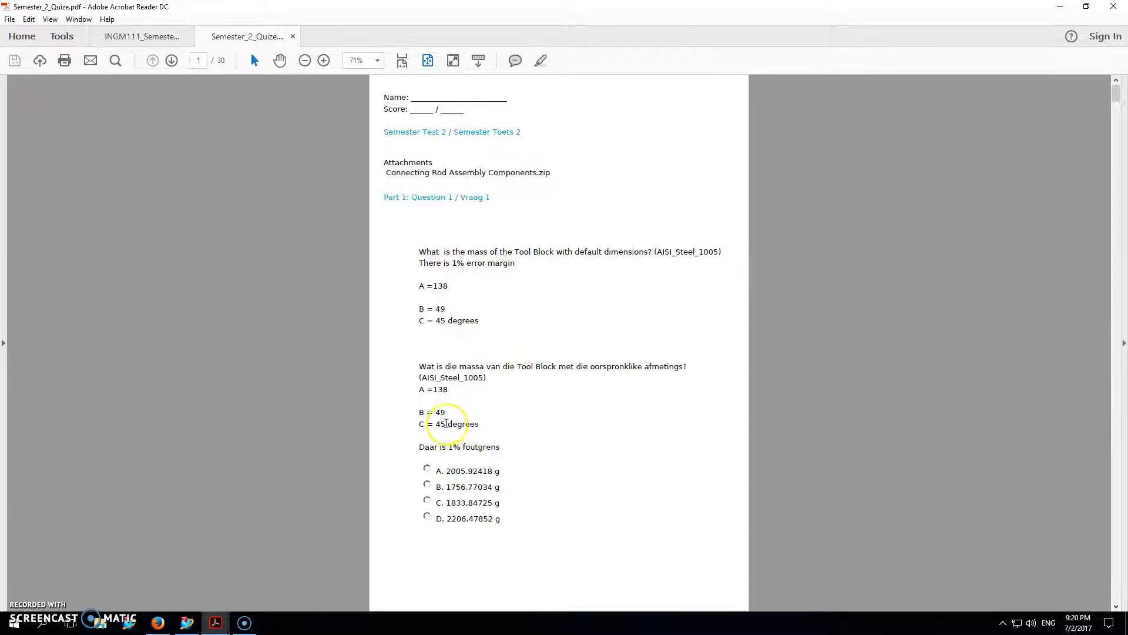
Switch from the quiz PDF to NX, measure the Tool Block body's mass properties, and highlight the mass value
click(473, 499)
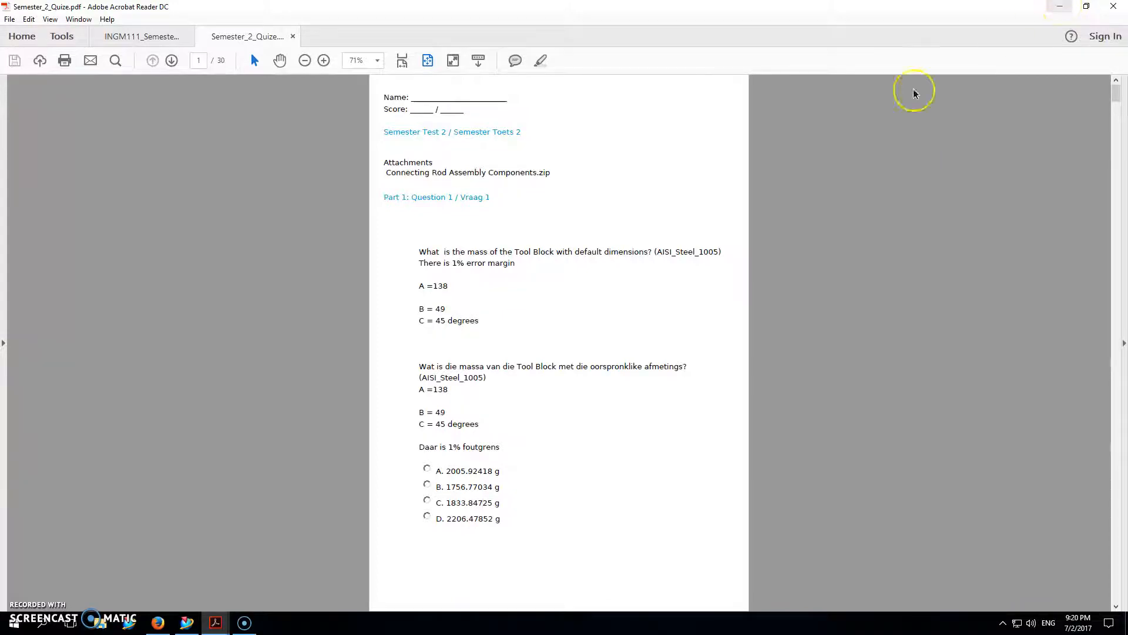
click(187, 622)
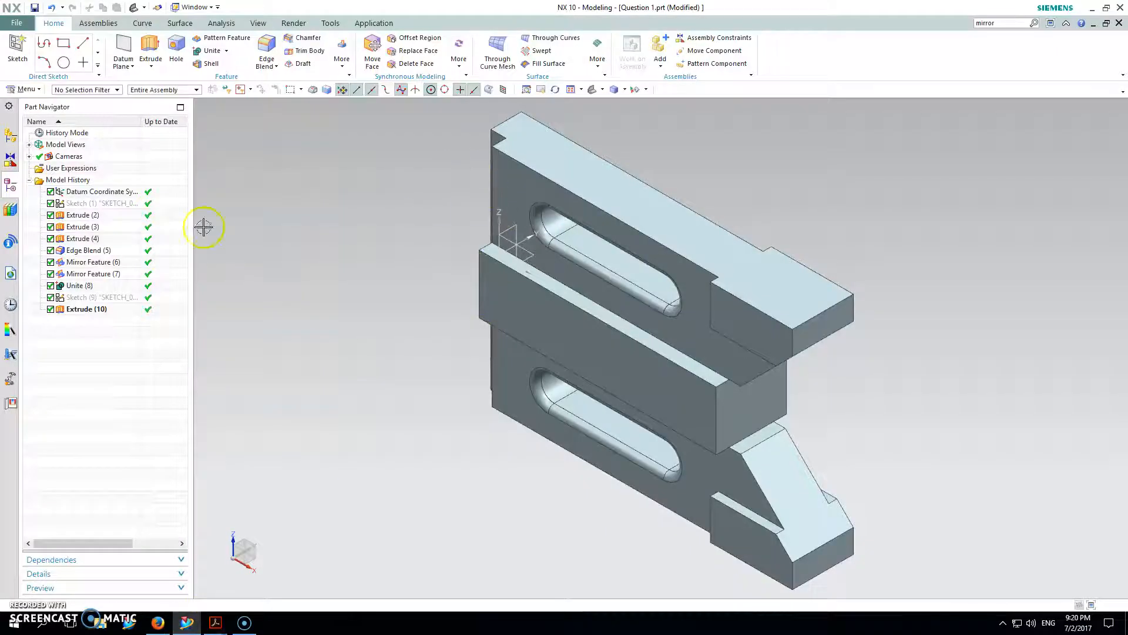
click(23, 89)
mouse_move(28, 212)
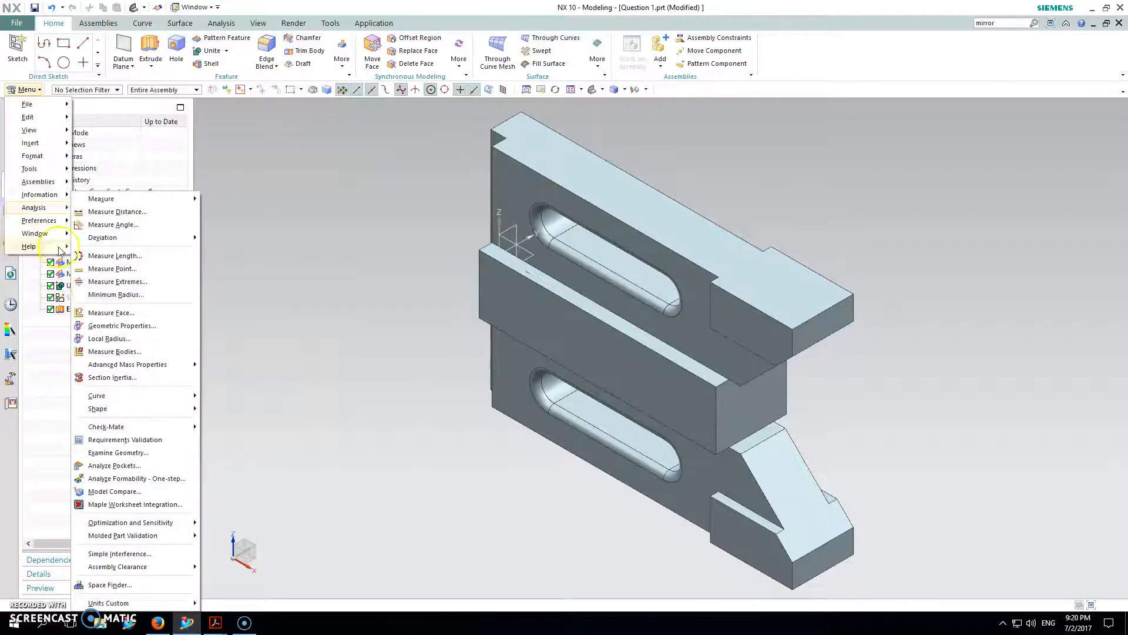
click(116, 352)
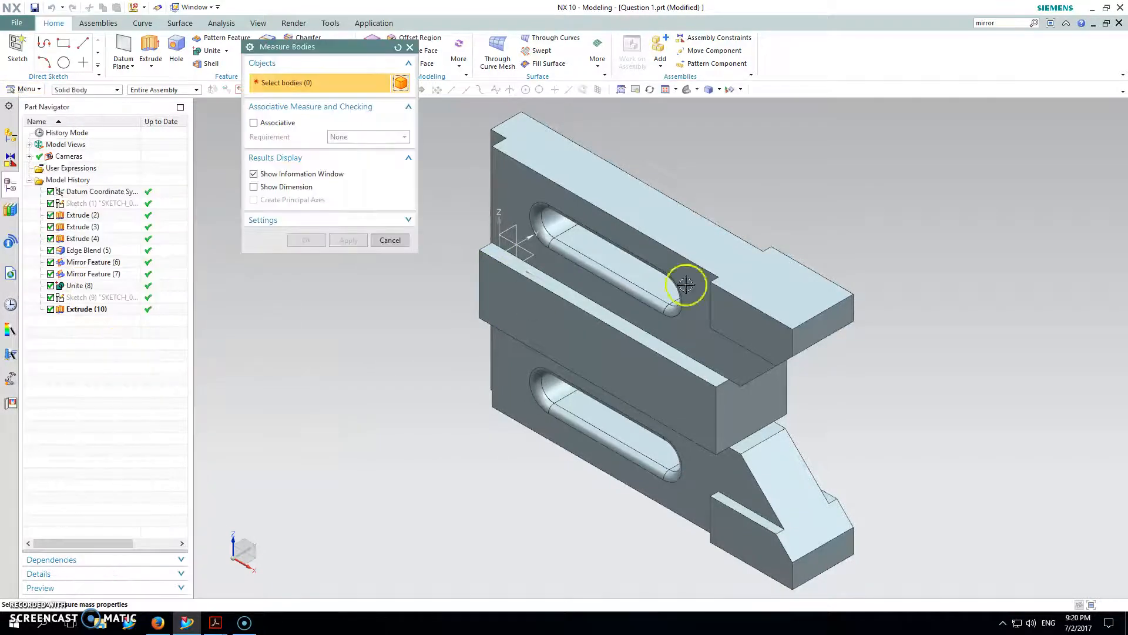
click(659, 271)
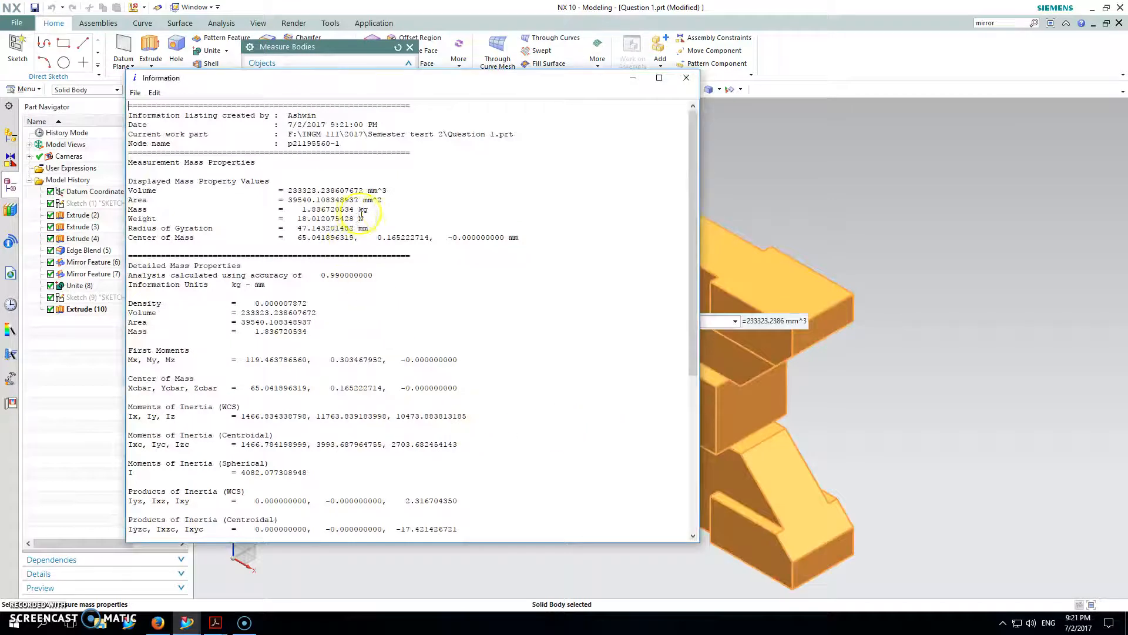
drag(380, 210, 307, 205)
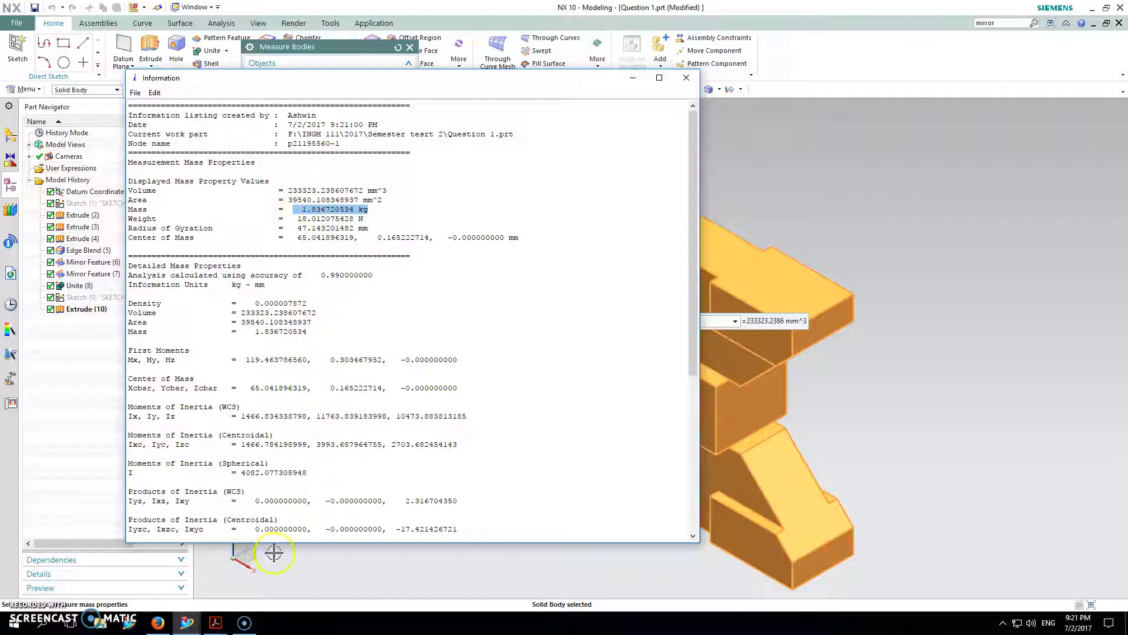
Bring up the quiz PDF in a smaller window beside the mass results and highlight answer option C
mouse_move(215, 623)
click(252, 567)
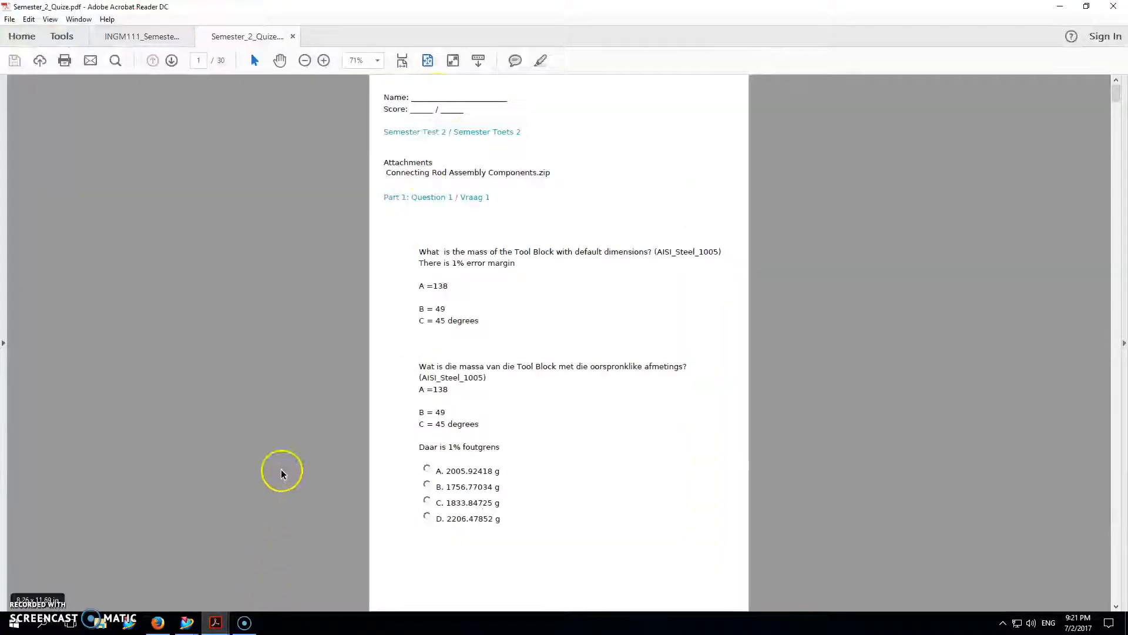
double_click(494, 7)
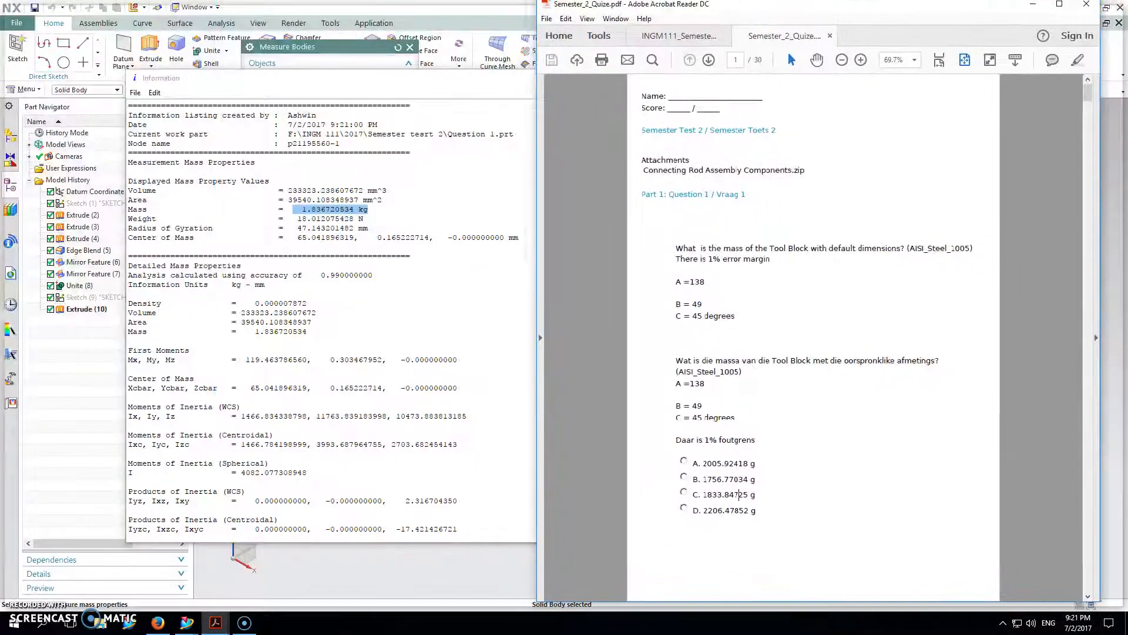
drag(783, 6, 782, 0)
drag(568, 13, 775, 13)
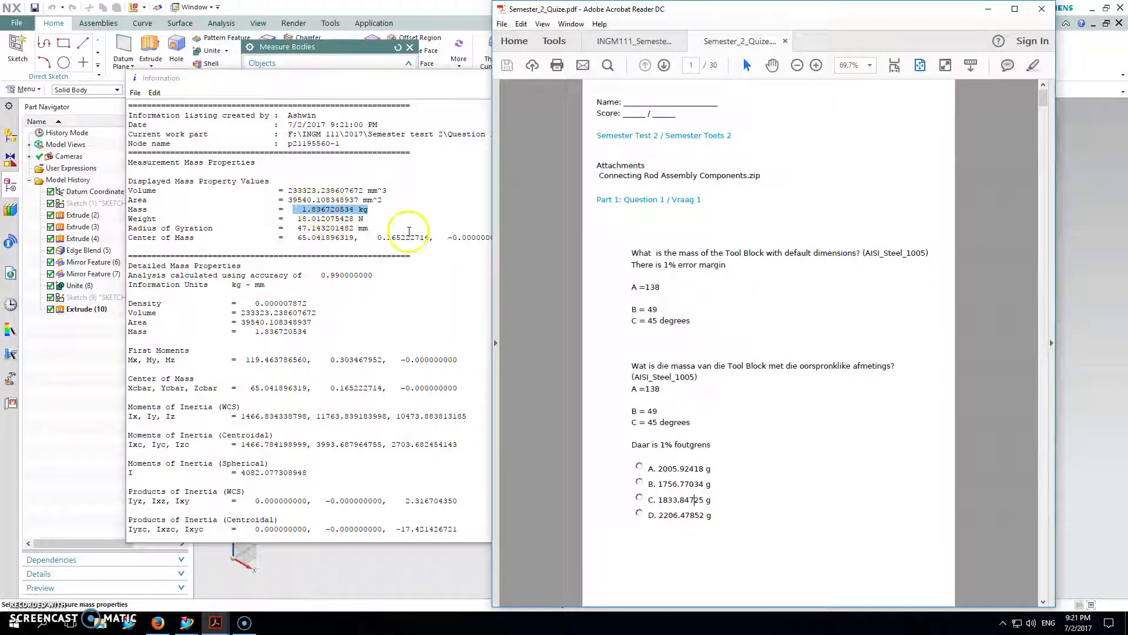
drag(715, 498, 657, 499)
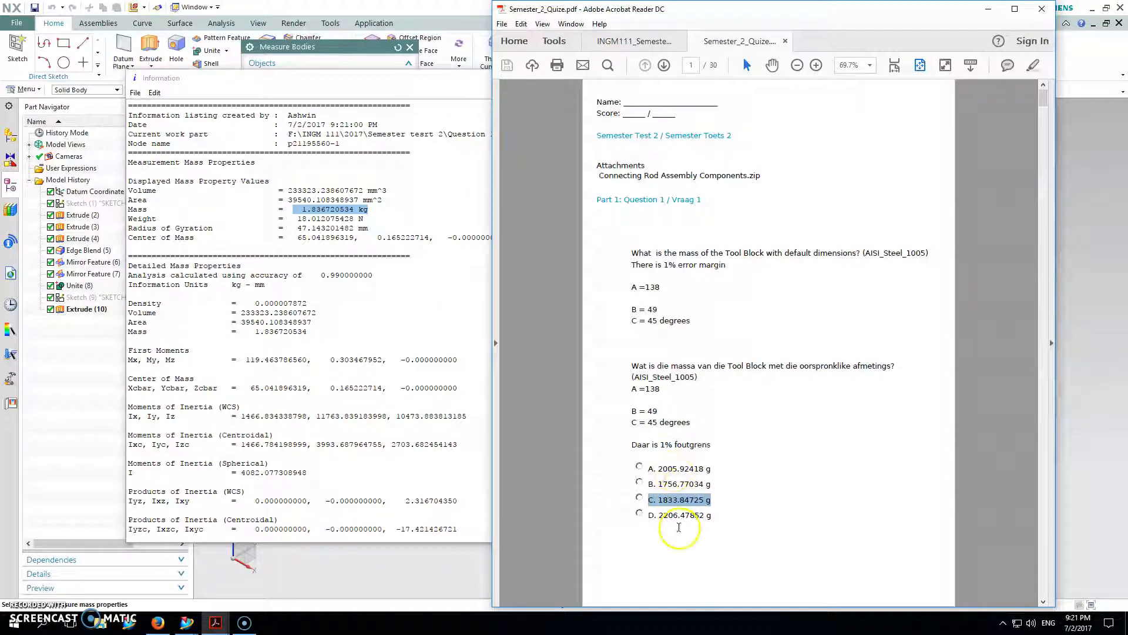
Return to NX and close the mass information listing and the body measurement
click(379, 287)
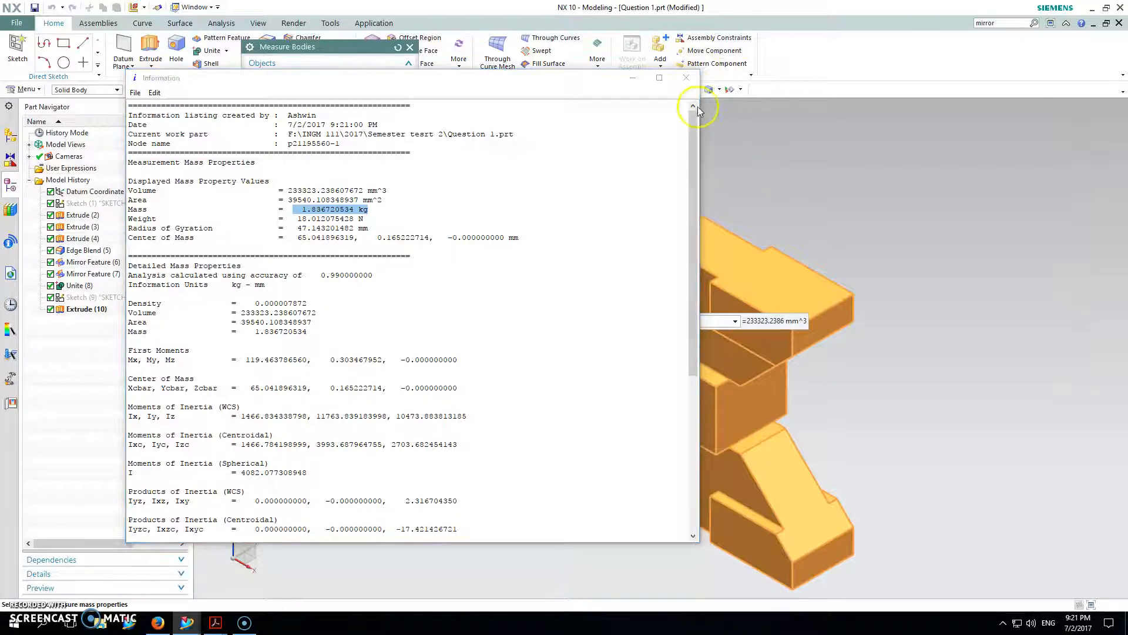
click(686, 79)
key(Escape)
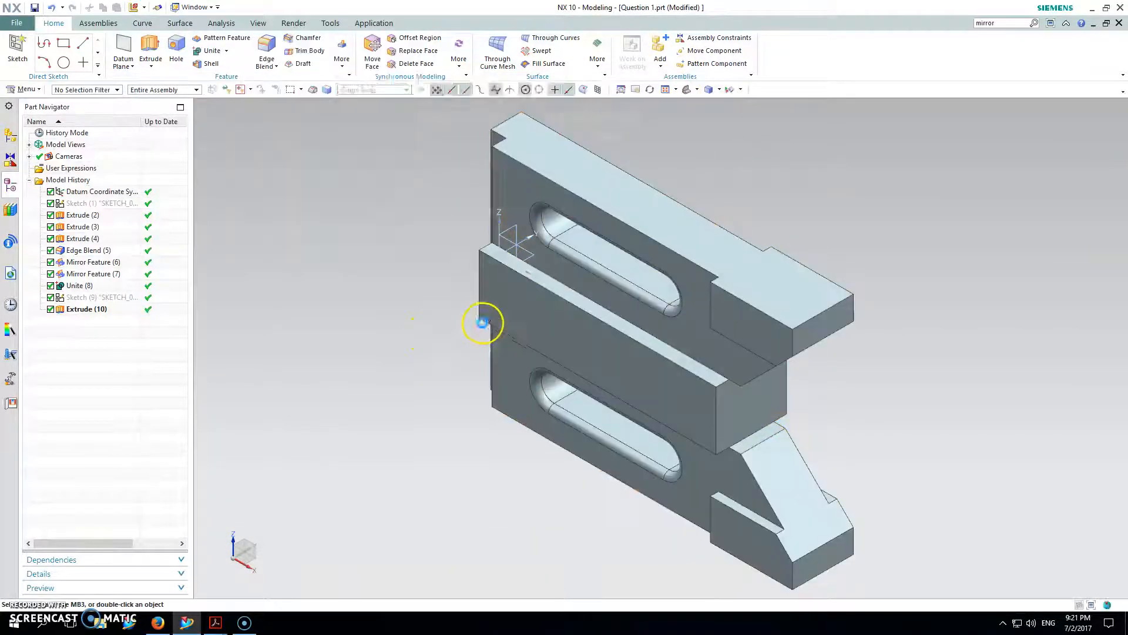
Open the block's first sketch with rollback to review its dimensions, and exit the sketch
middle_drag(533, 353, 630, 212)
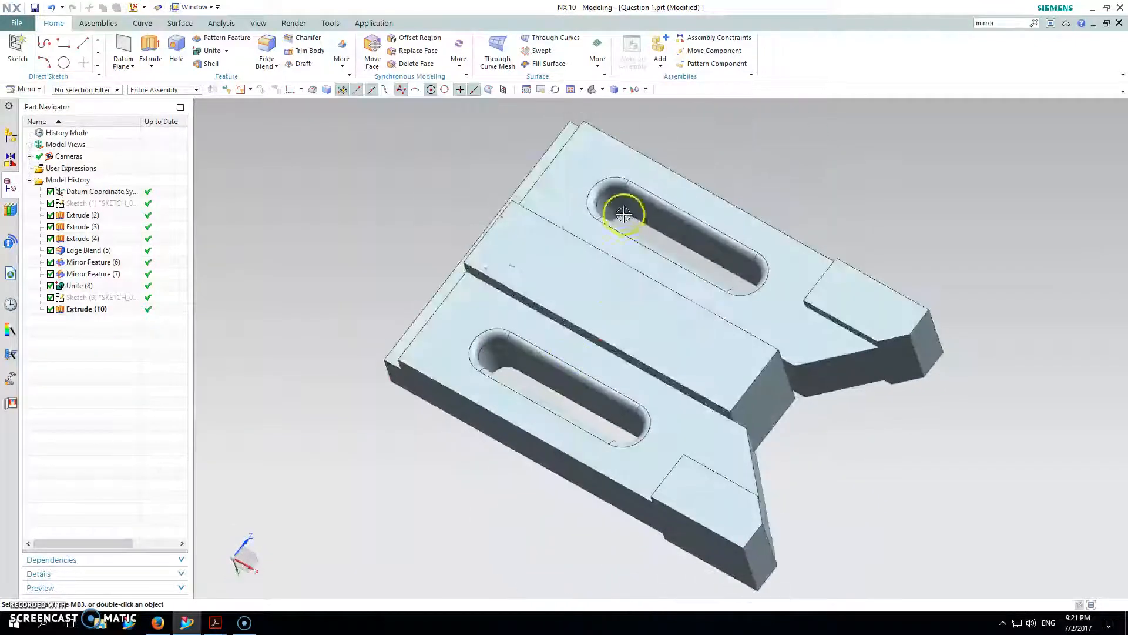
right_click(92, 208)
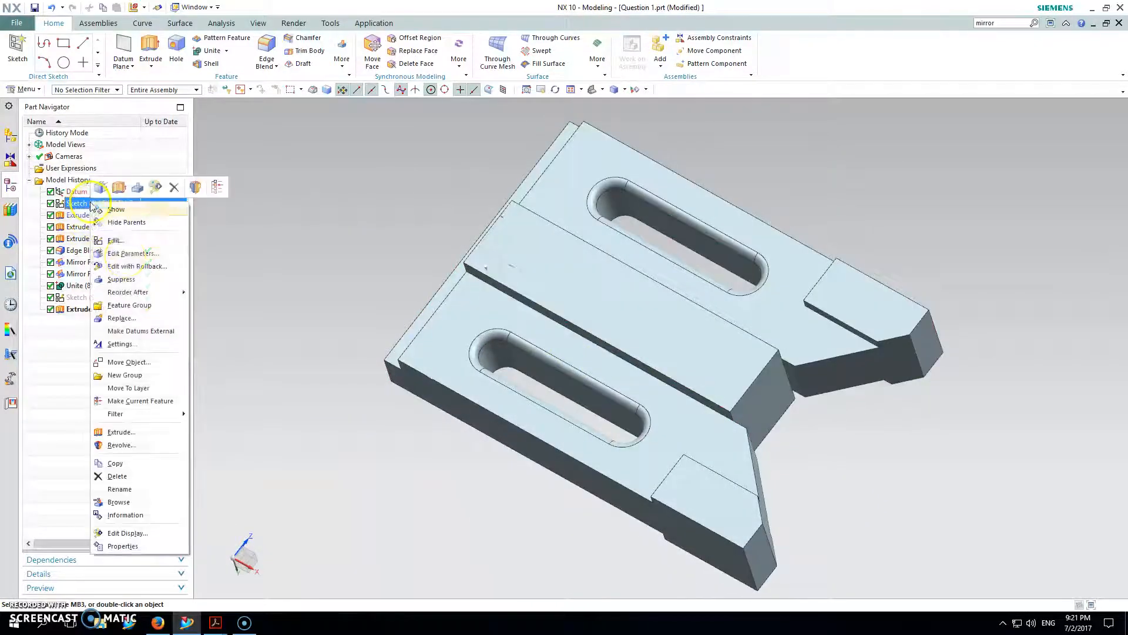
click(133, 266)
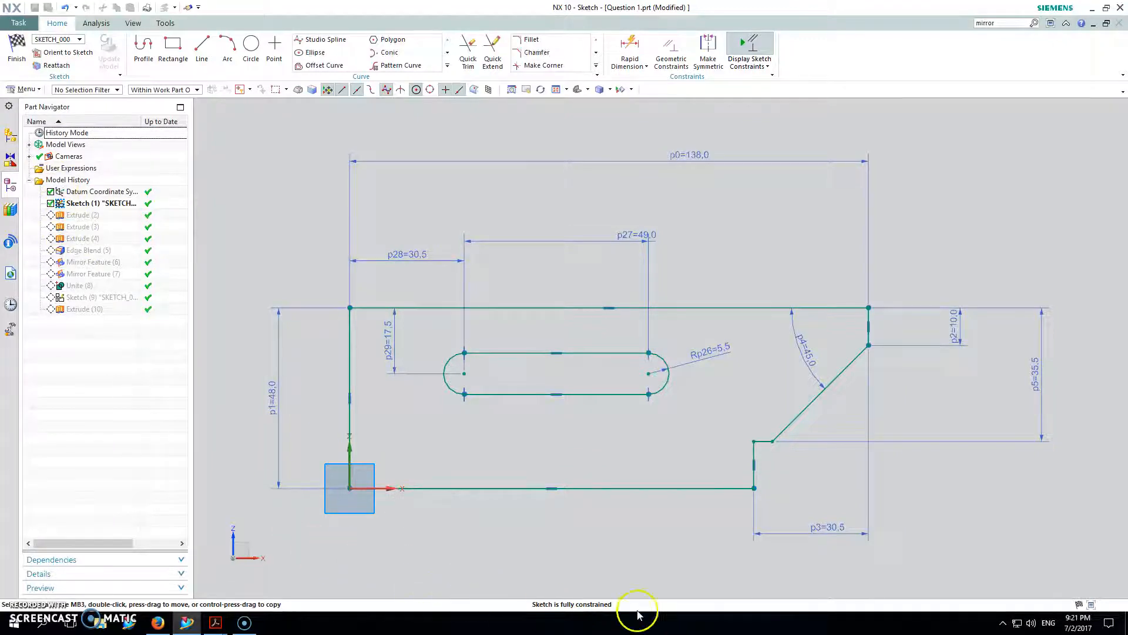
click(16, 48)
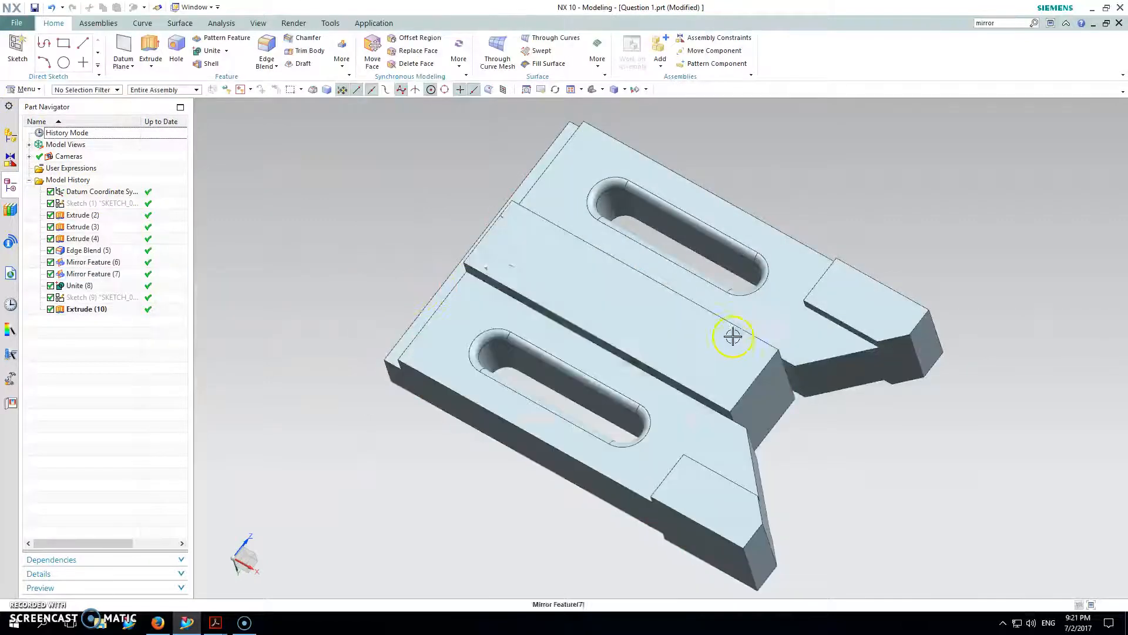
Blend the rim edges of both slots on the block's back side with a 2.5 mm radius
middle_drag(733, 336, 742, 347)
middle_drag(560, 352, 484, 379)
click(696, 259)
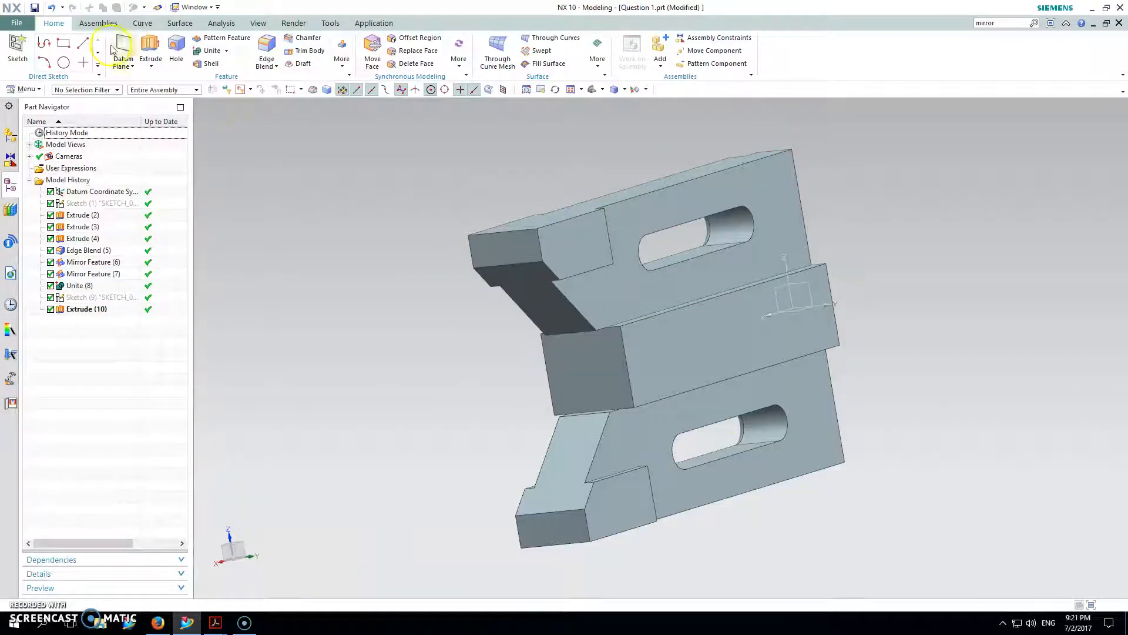
click(266, 50)
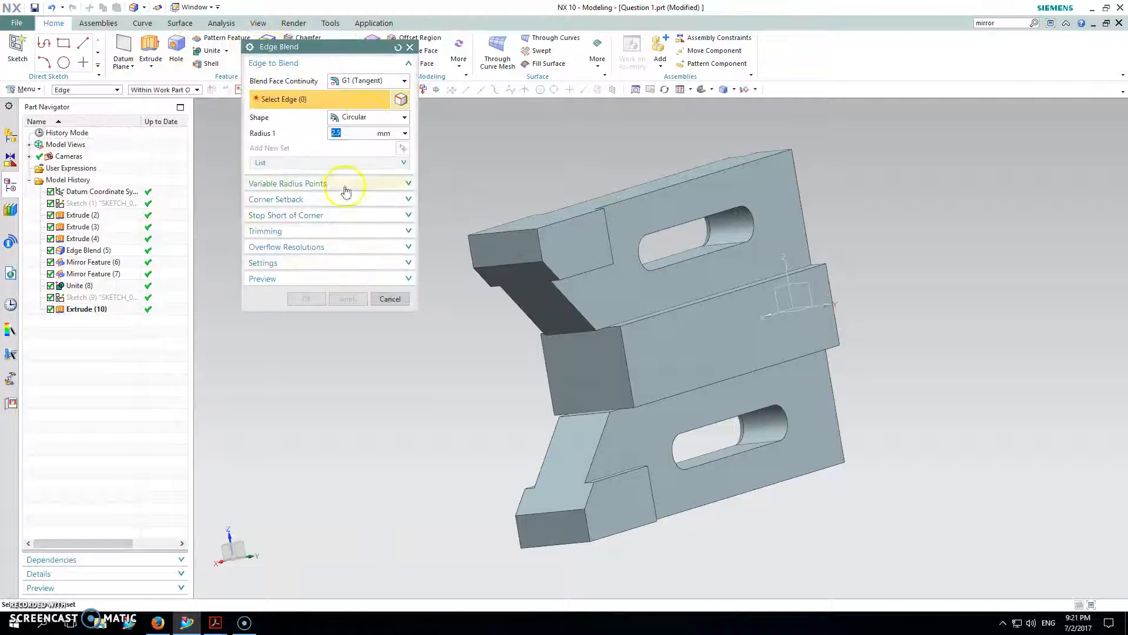
click(713, 220)
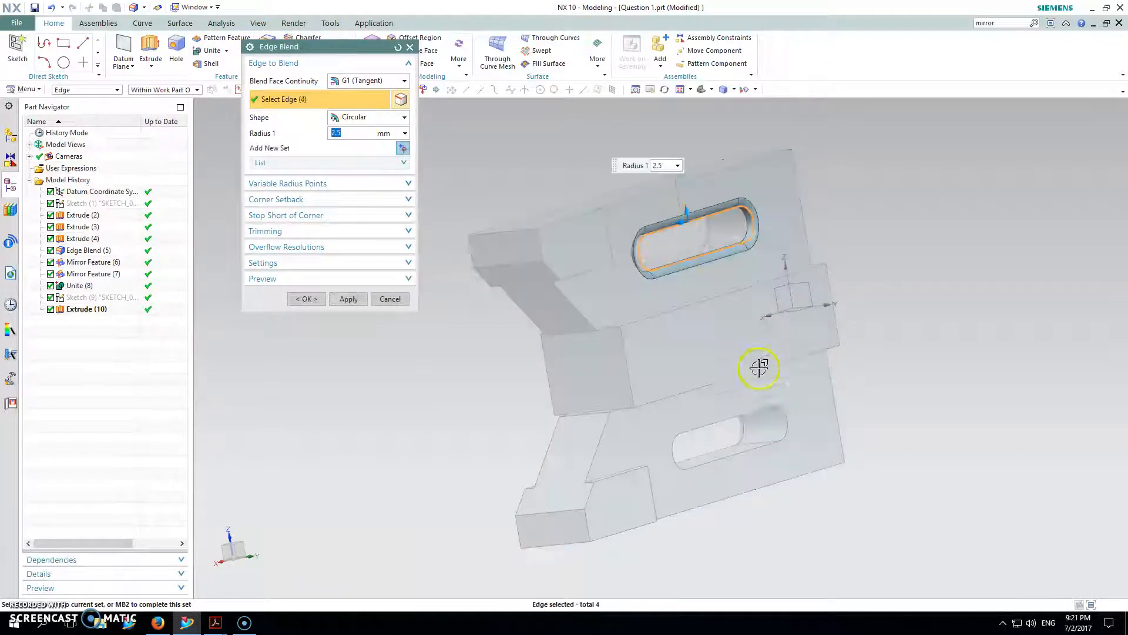
click(740, 419)
click(346, 299)
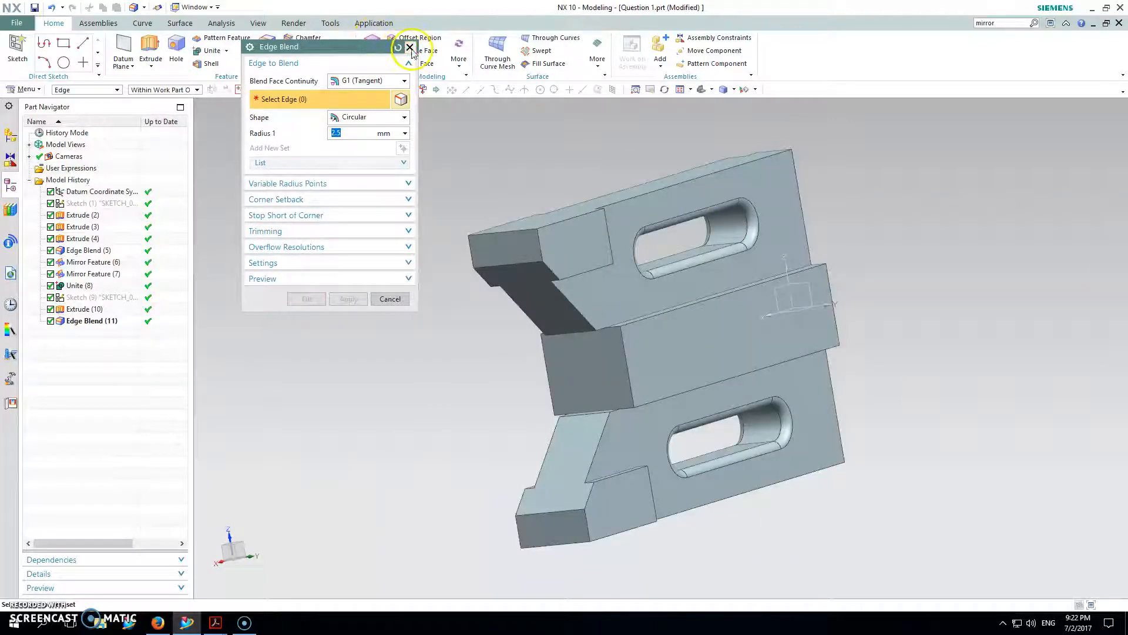
click(410, 46)
middle_drag(435, 235, 584, 90)
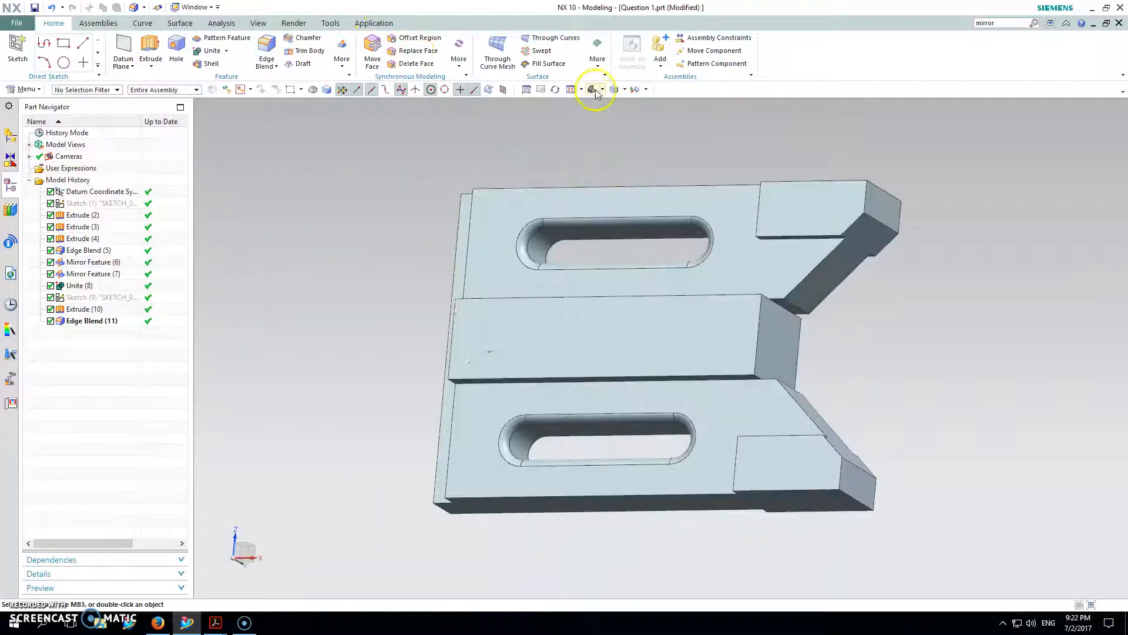
click(560, 89)
click(17, 50)
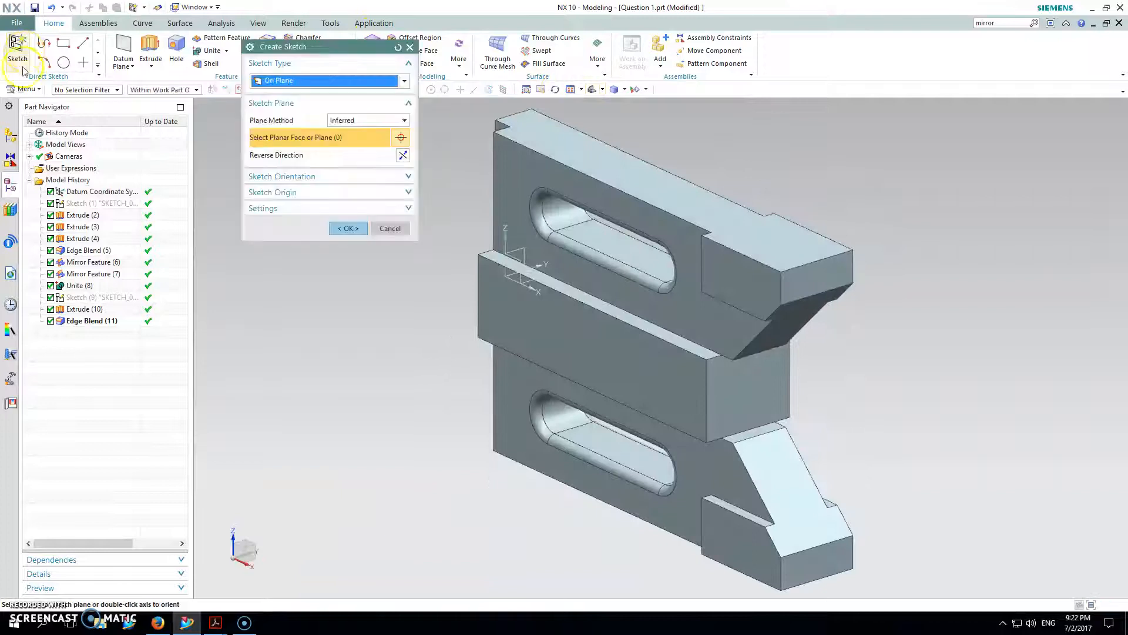
click(409, 46)
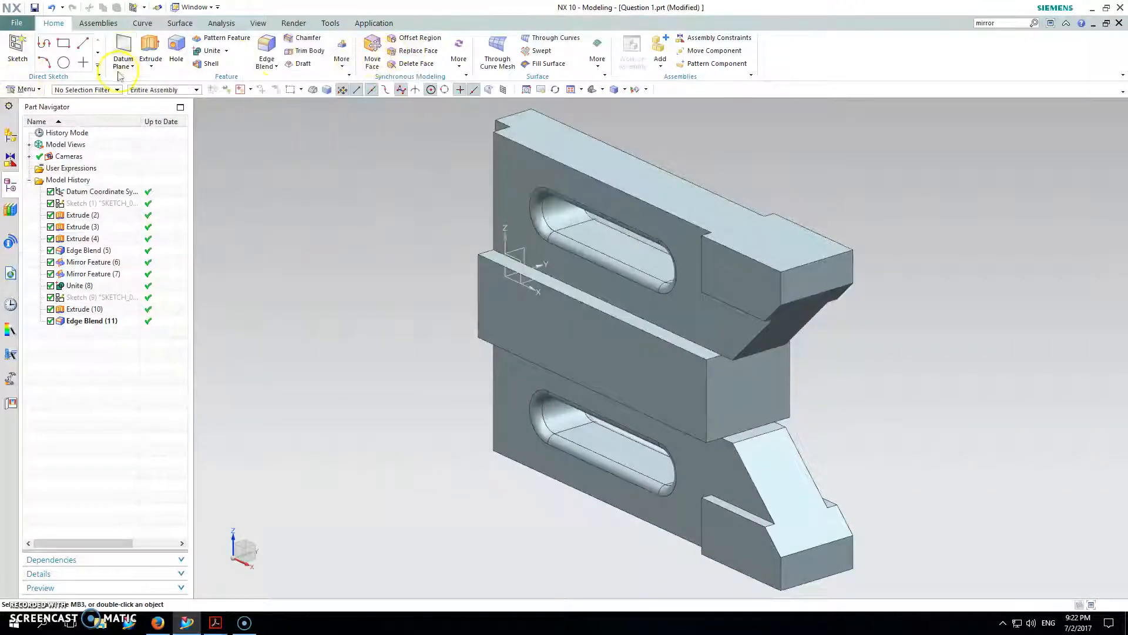
Measure the mass properties of the block with the added slot blends and highlight the mass value
click(25, 92)
mouse_move(39, 209)
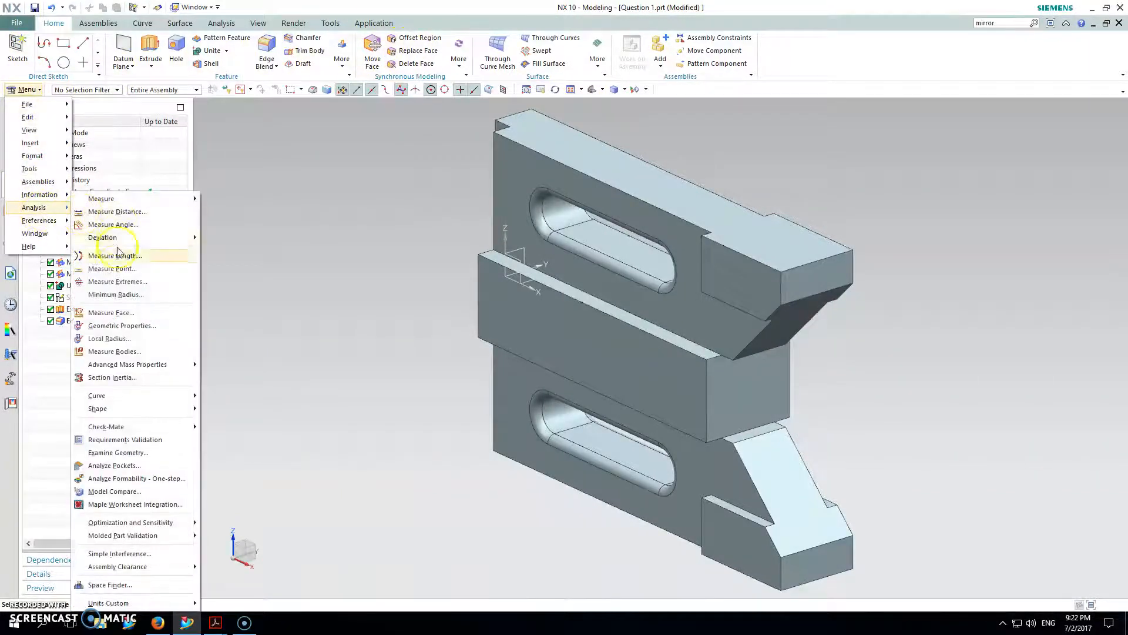
click(114, 351)
click(580, 282)
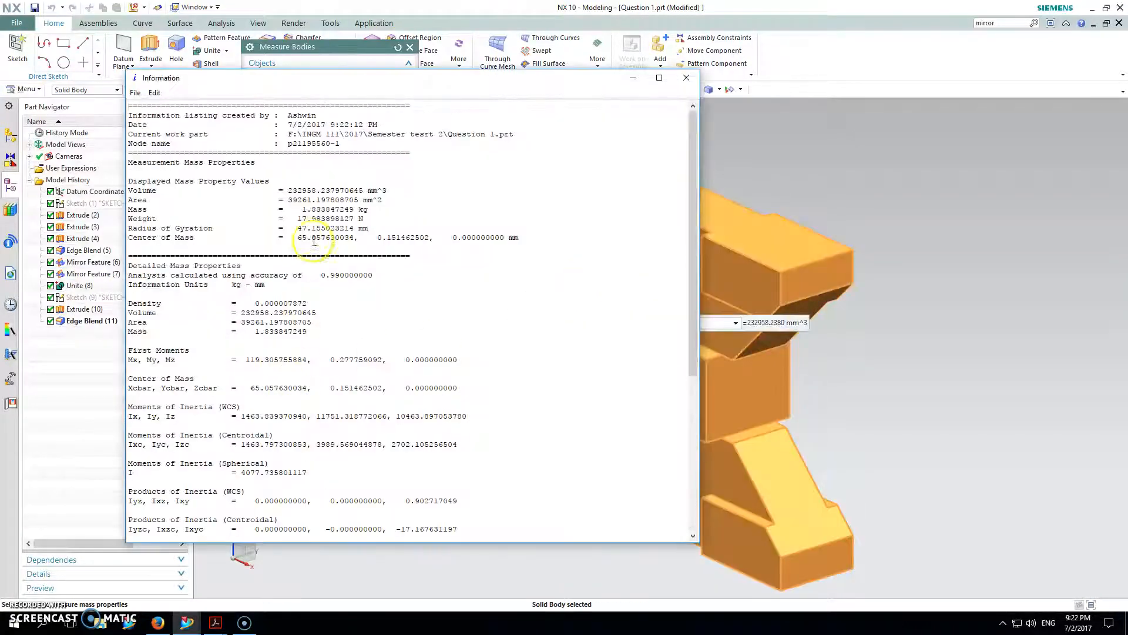
drag(372, 210, 297, 212)
Compare the measured mass with answer option C in the quiz PDF, and close the measurement in NX
mouse_move(215, 622)
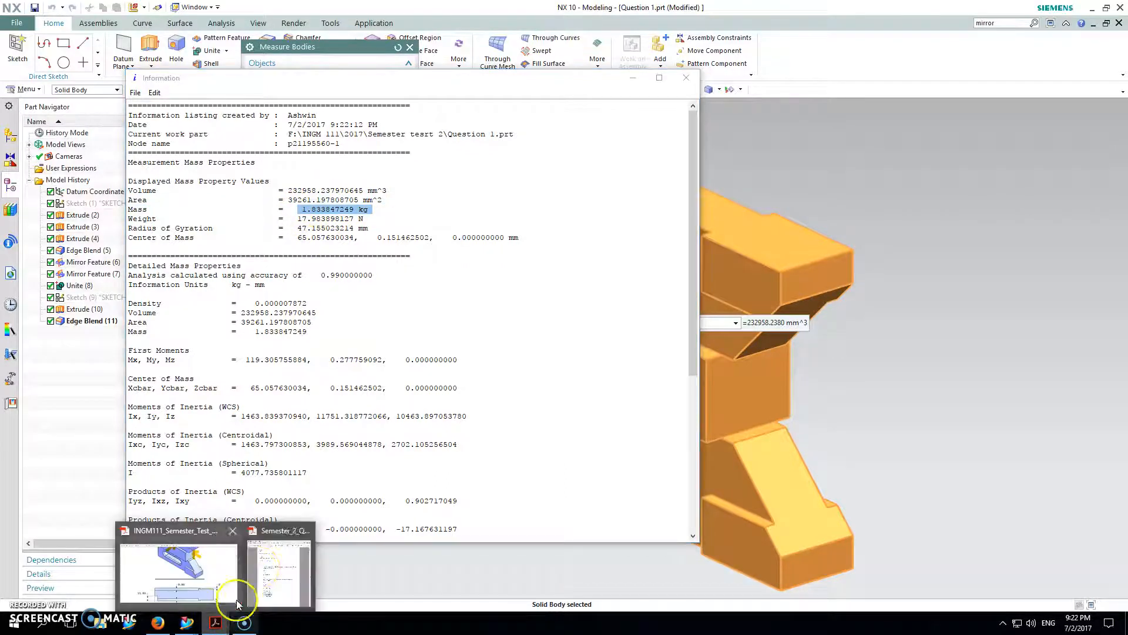
click(396, 567)
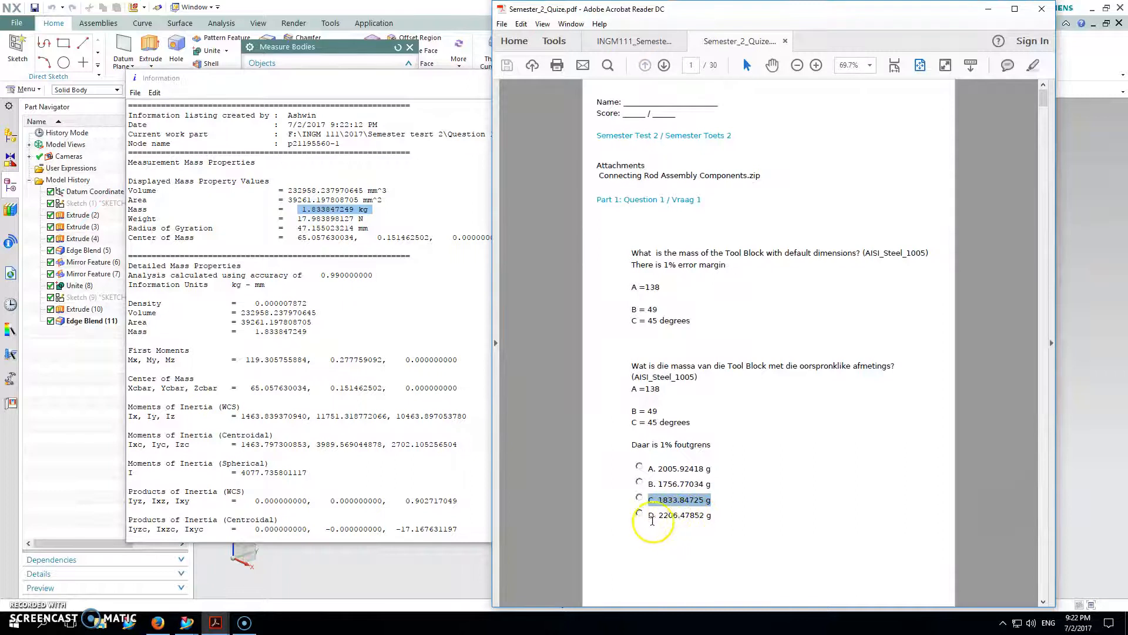
click(1080, 197)
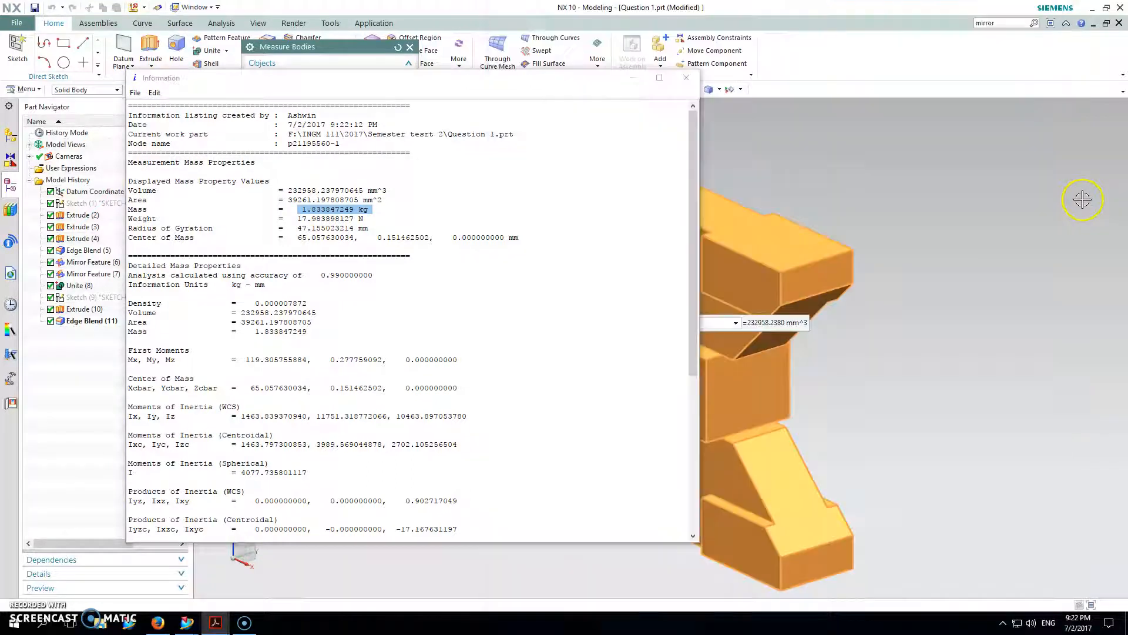
key(Escape)
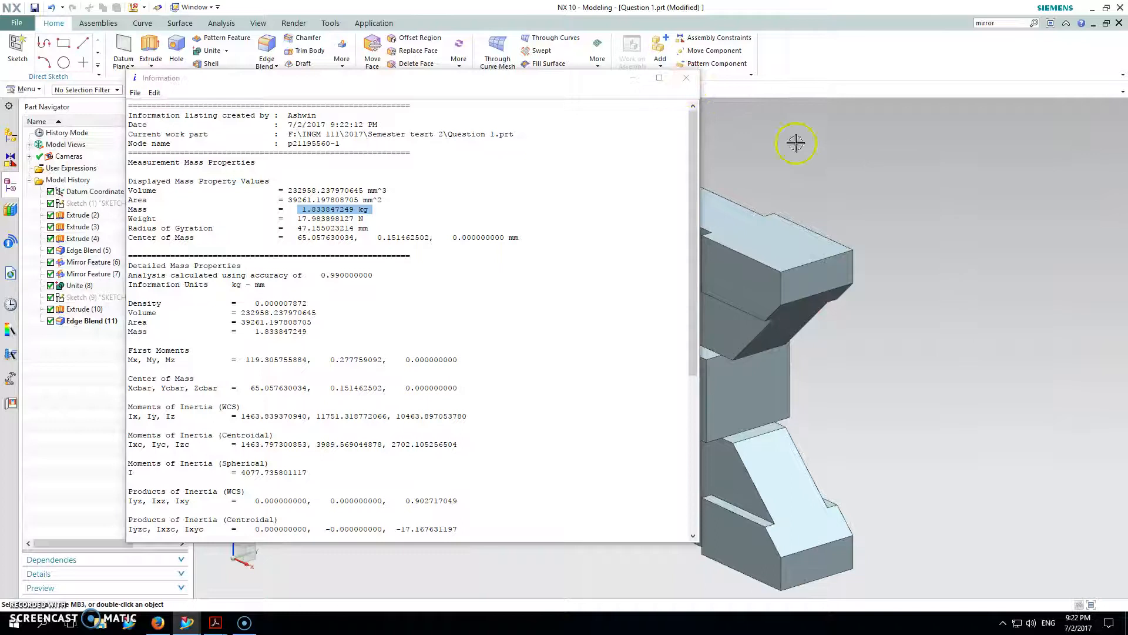
click(686, 78)
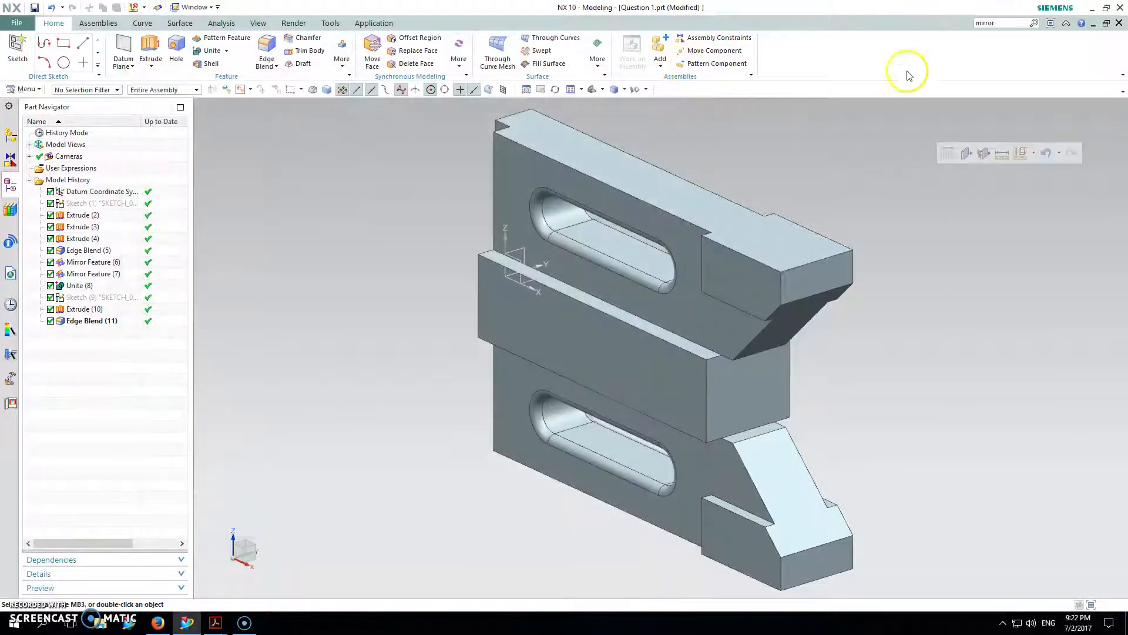
Open the interface customization, find the Measure Bodies command by searching for "mea", and add it to the Home ribbon beside the Assemblies group
right_click(900, 48)
click(876, 196)
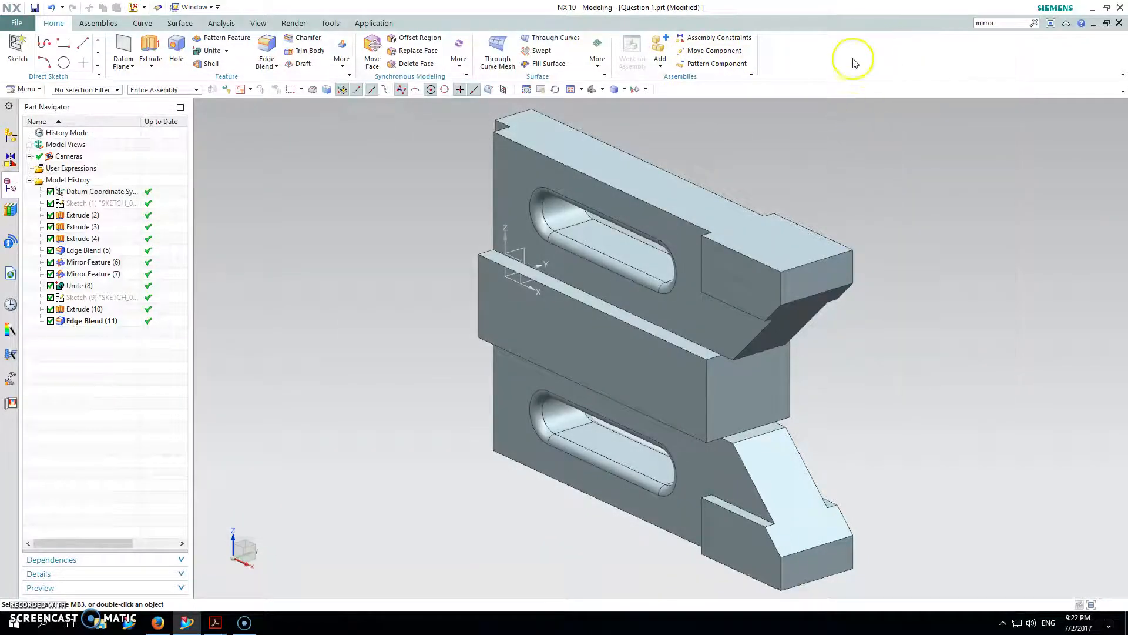
right_click(855, 59)
right_click(826, 57)
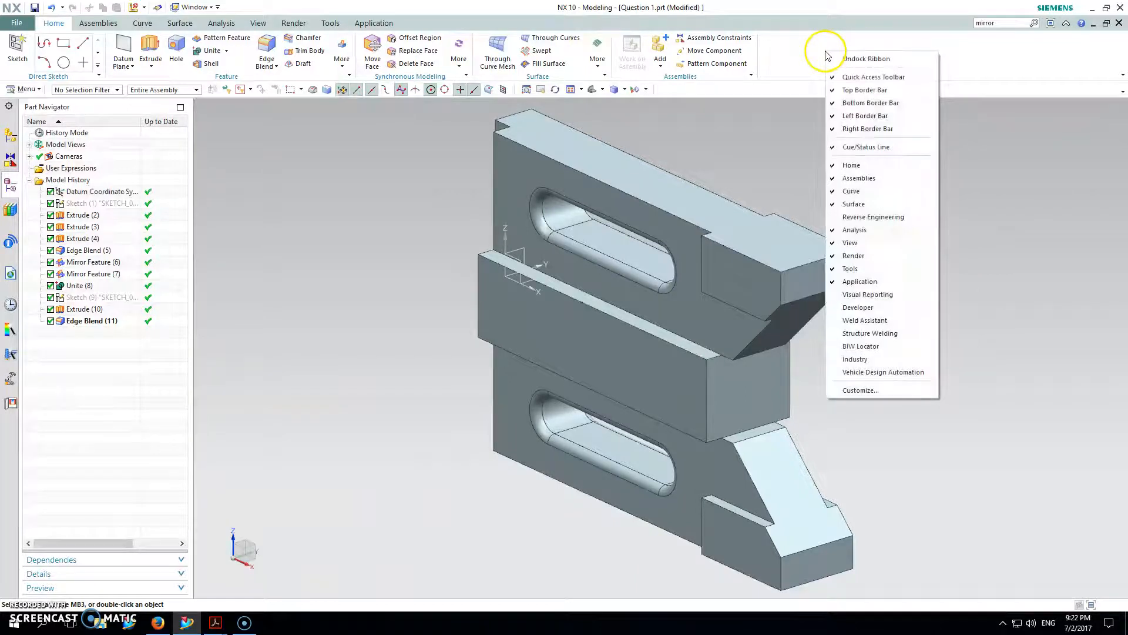
click(860, 391)
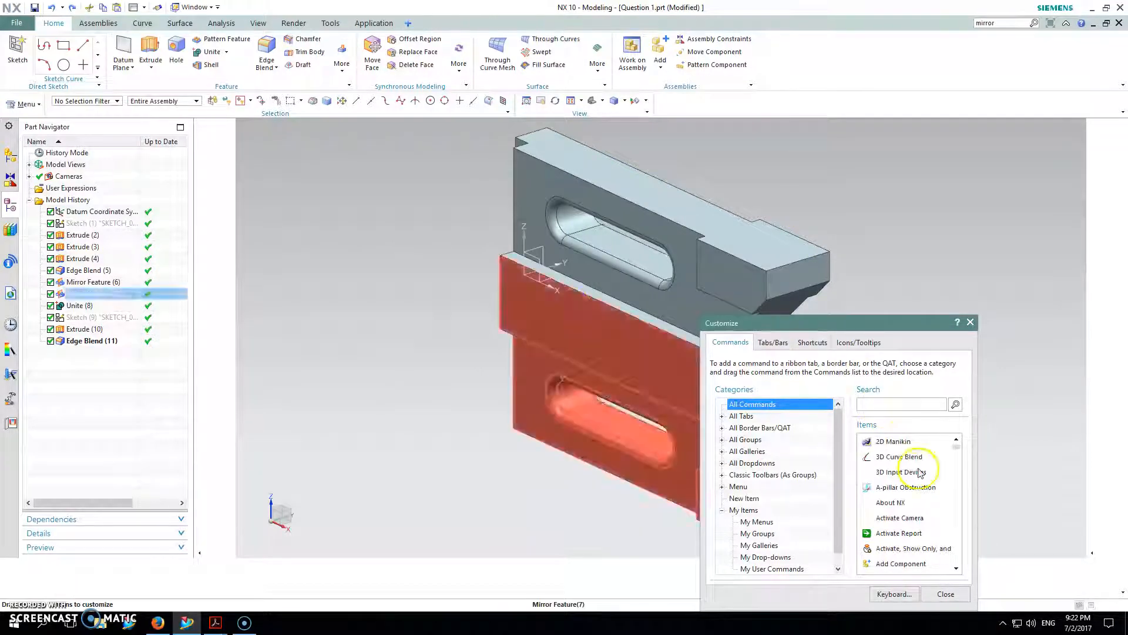
click(342, 57)
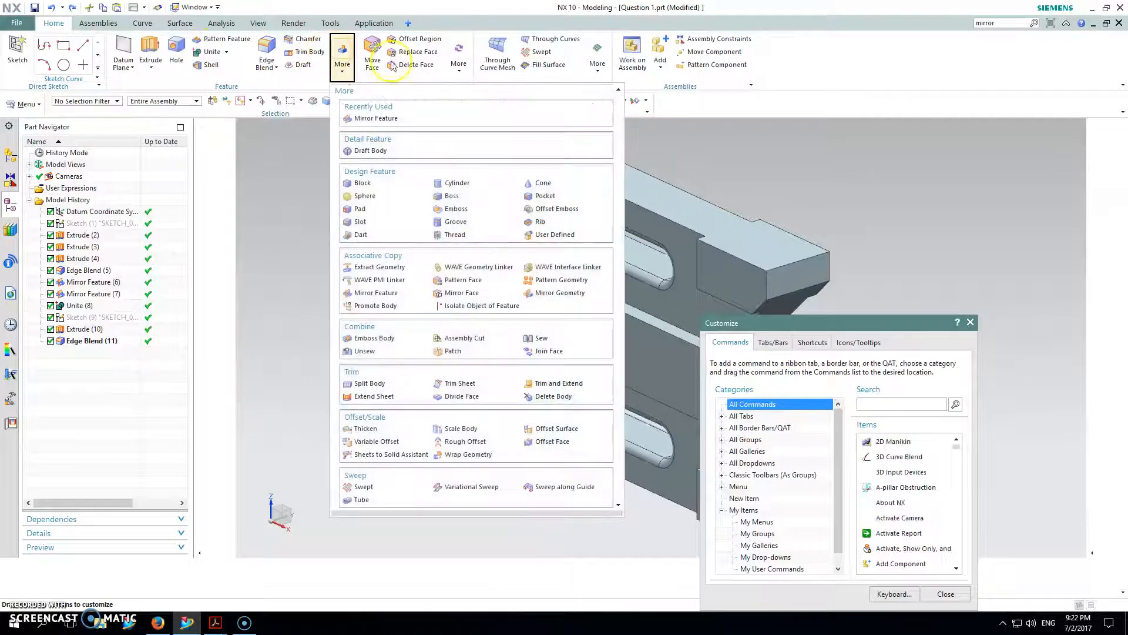
click(763, 250)
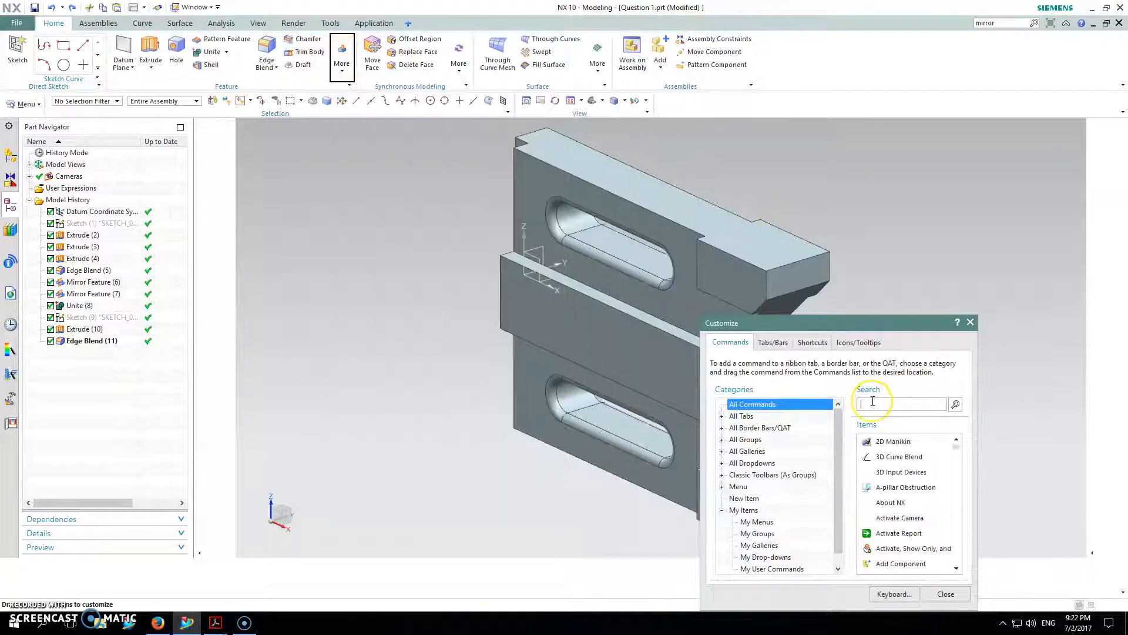
click(865, 404)
text(mes)
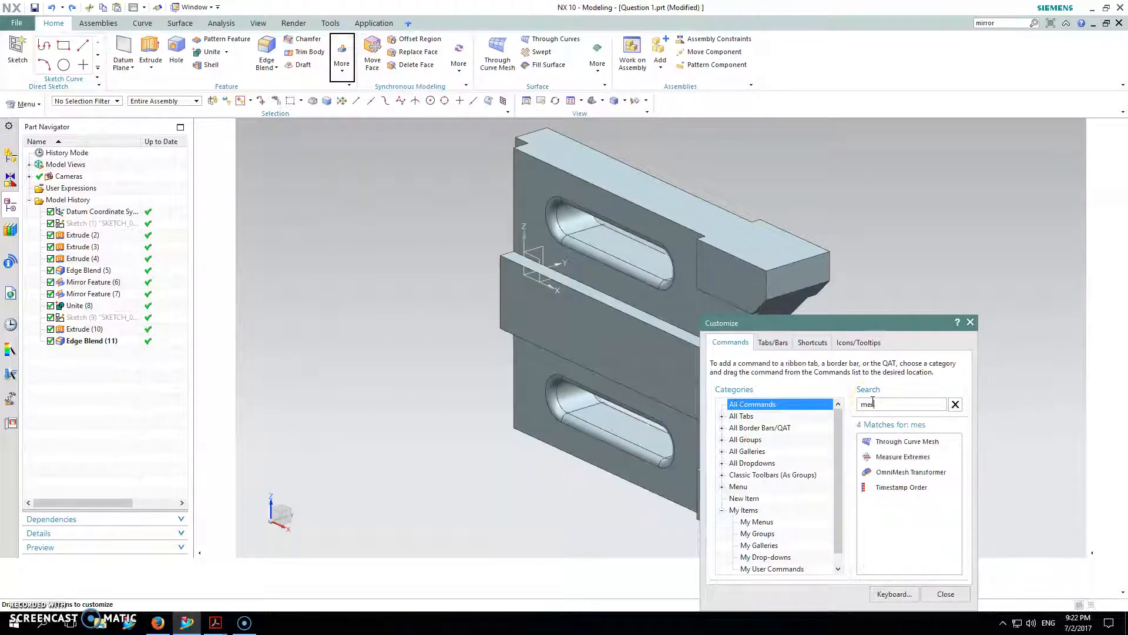
key(BackSpace)
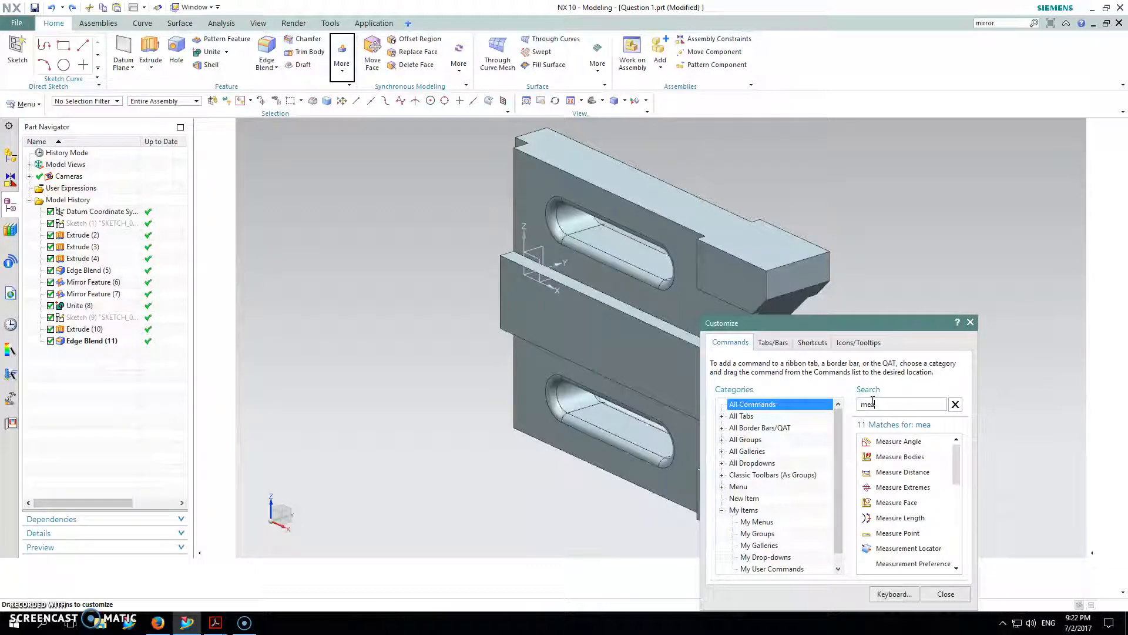
click(908, 465)
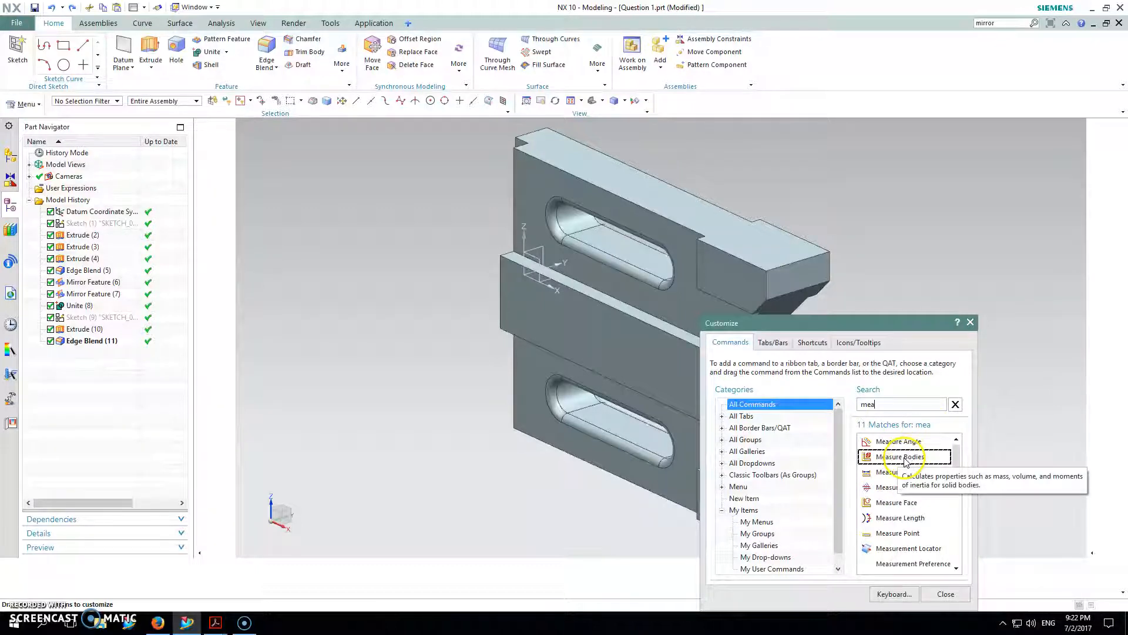
drag(905, 463, 814, 80)
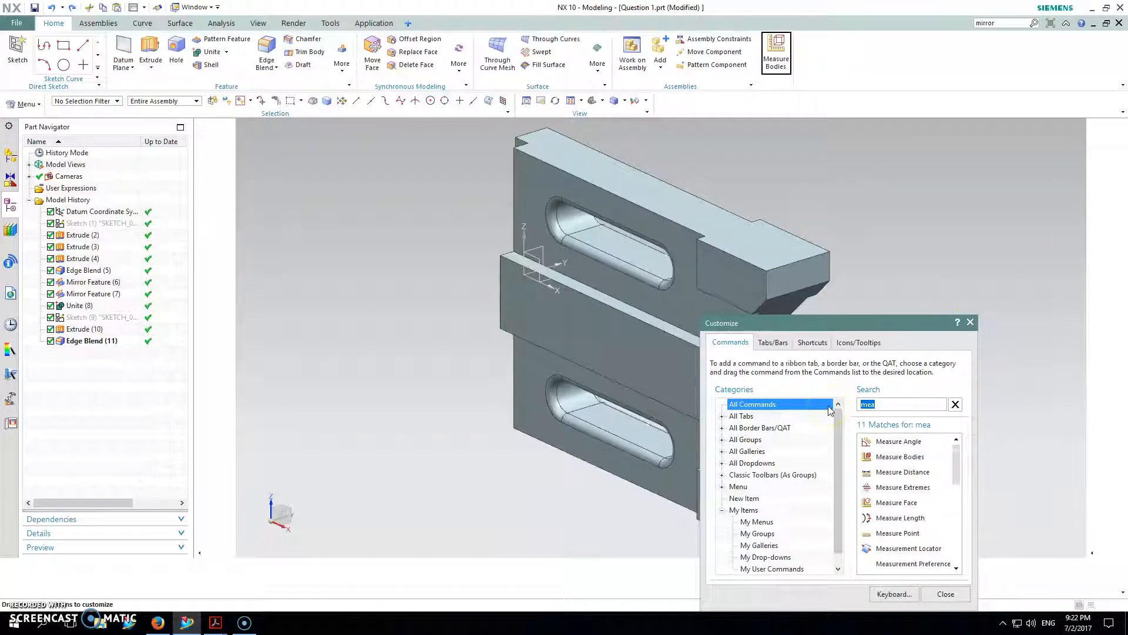
Search the customizable commands for "anal", browse the matches, and close the customization
text(anal)
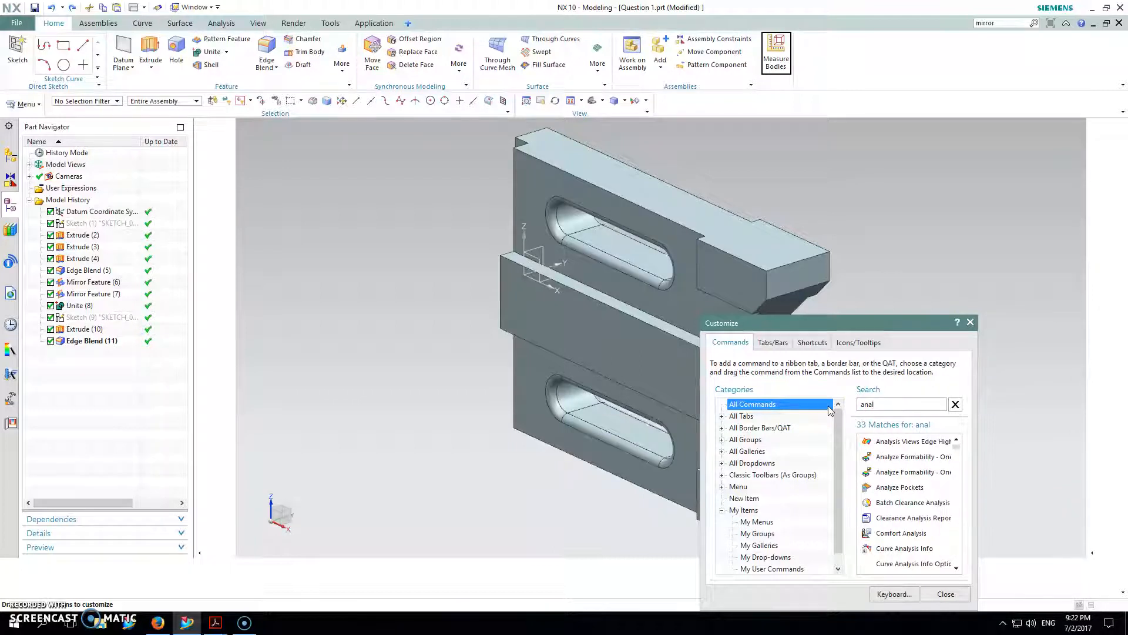
scroll(929, 505, down, 3)
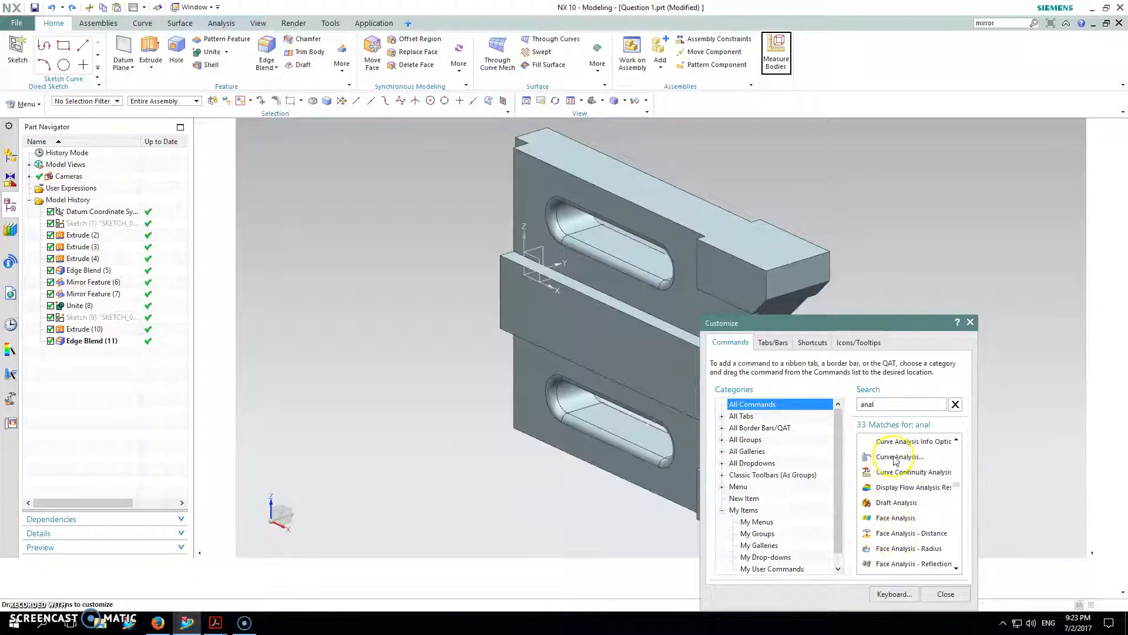
click(945, 593)
Measure the mass properties of the solid block with the newly added Measure Bodies command, and close the results
click(781, 48)
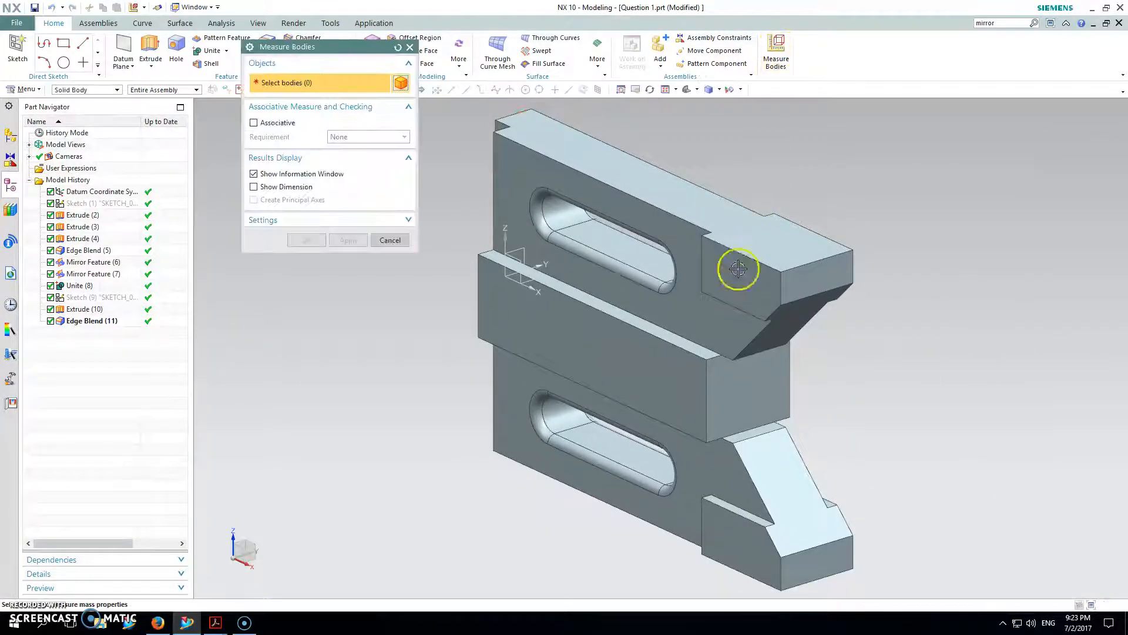
click(733, 267)
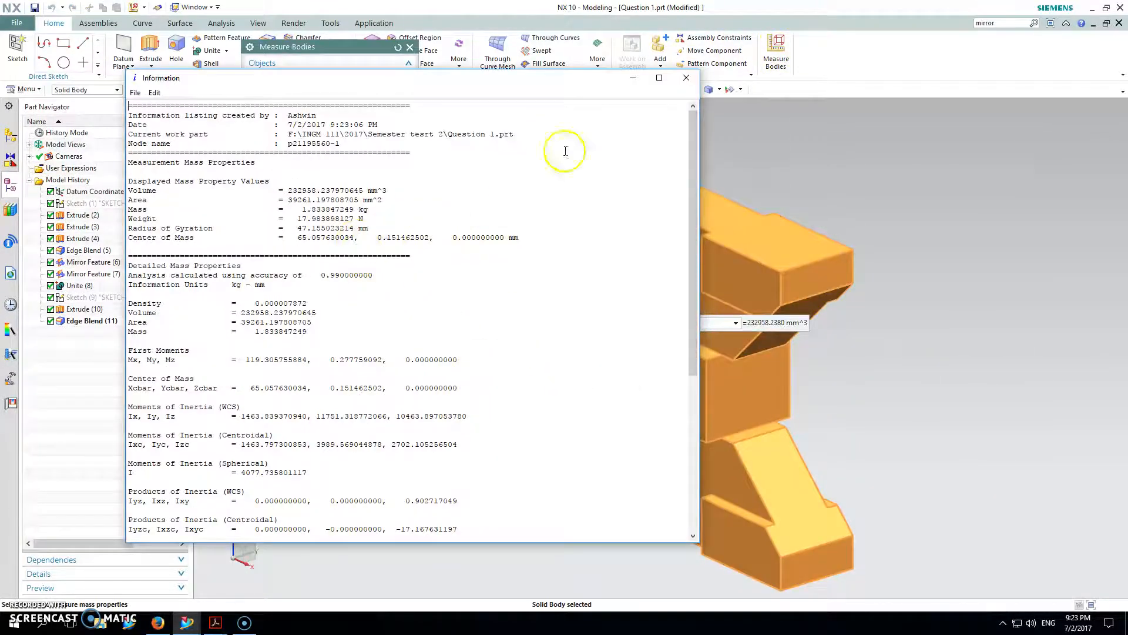
click(686, 78)
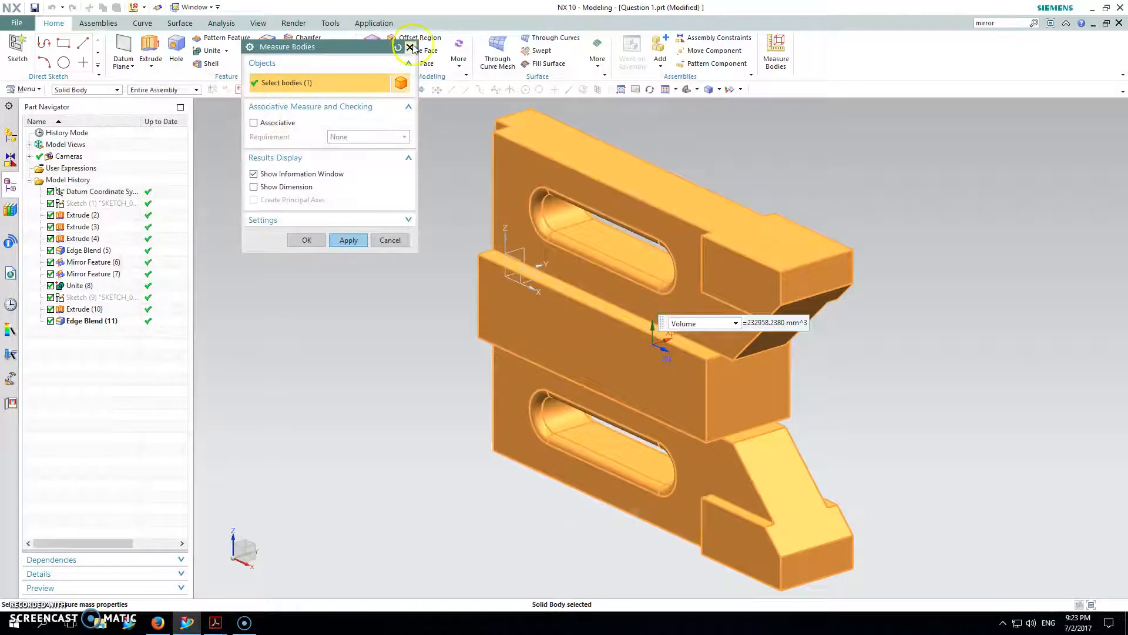
click(410, 47)
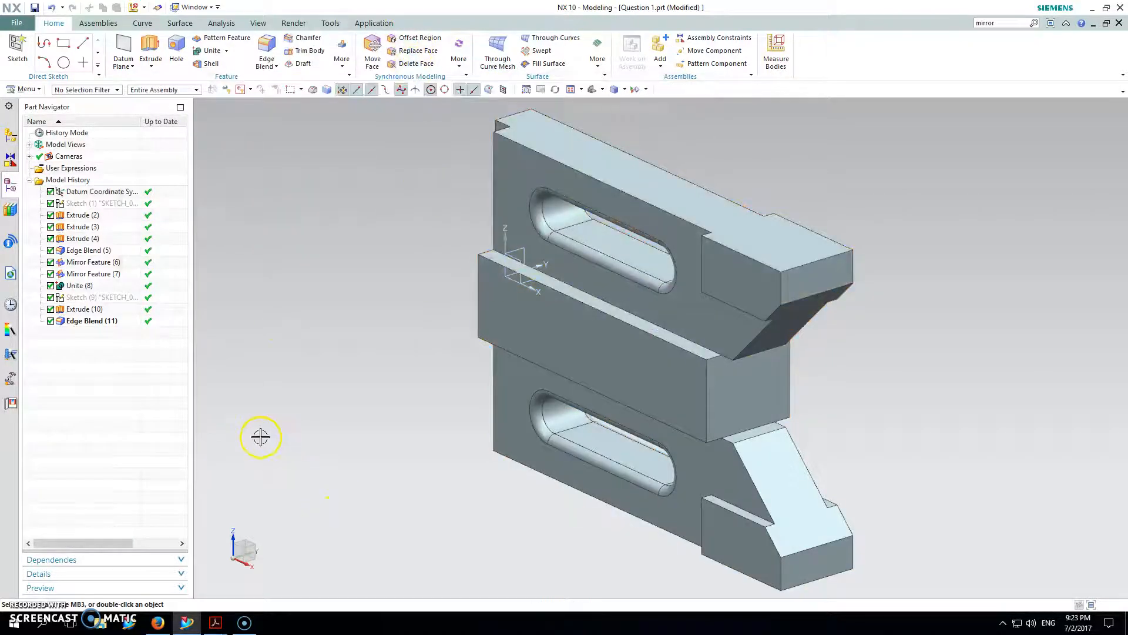
Set the analysis units to g - mm
click(25, 88)
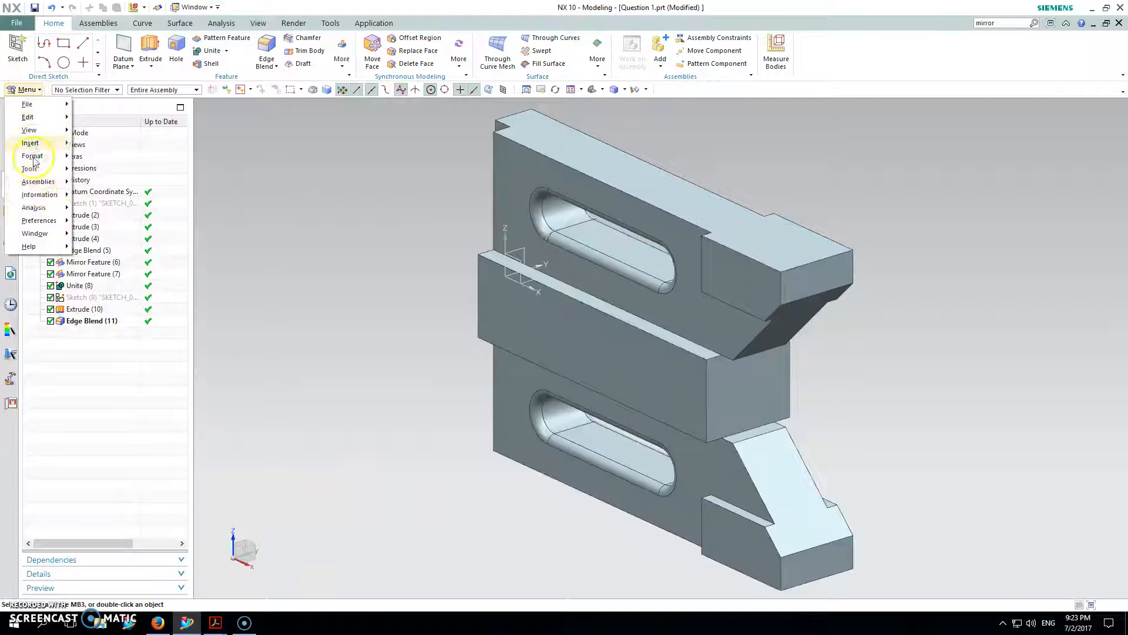
mouse_move(39, 211)
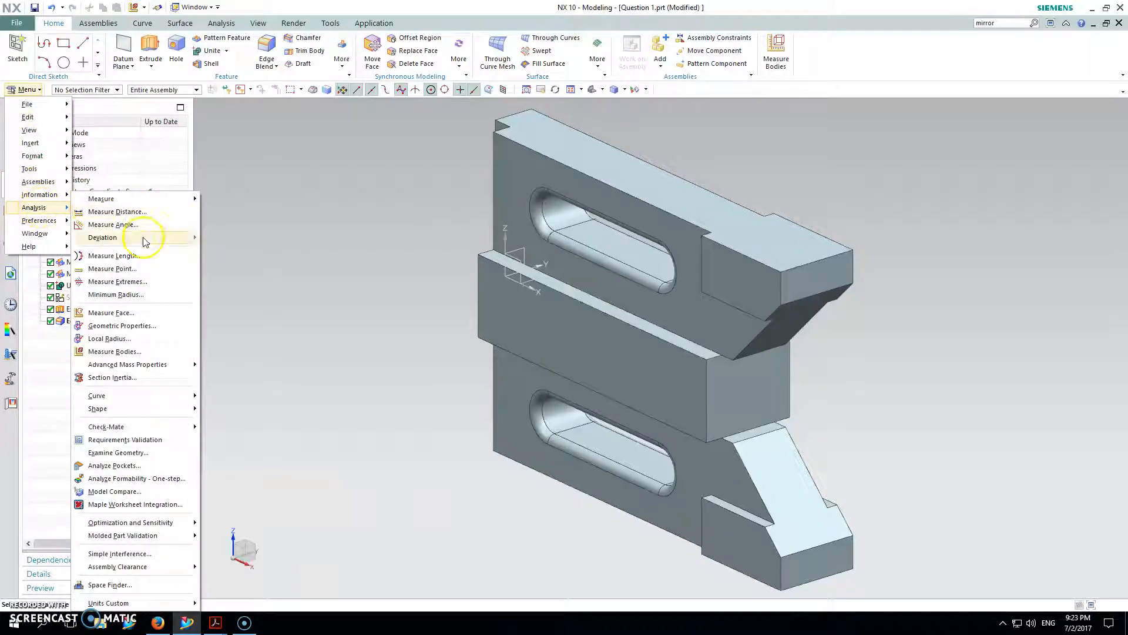
mouse_move(117, 606)
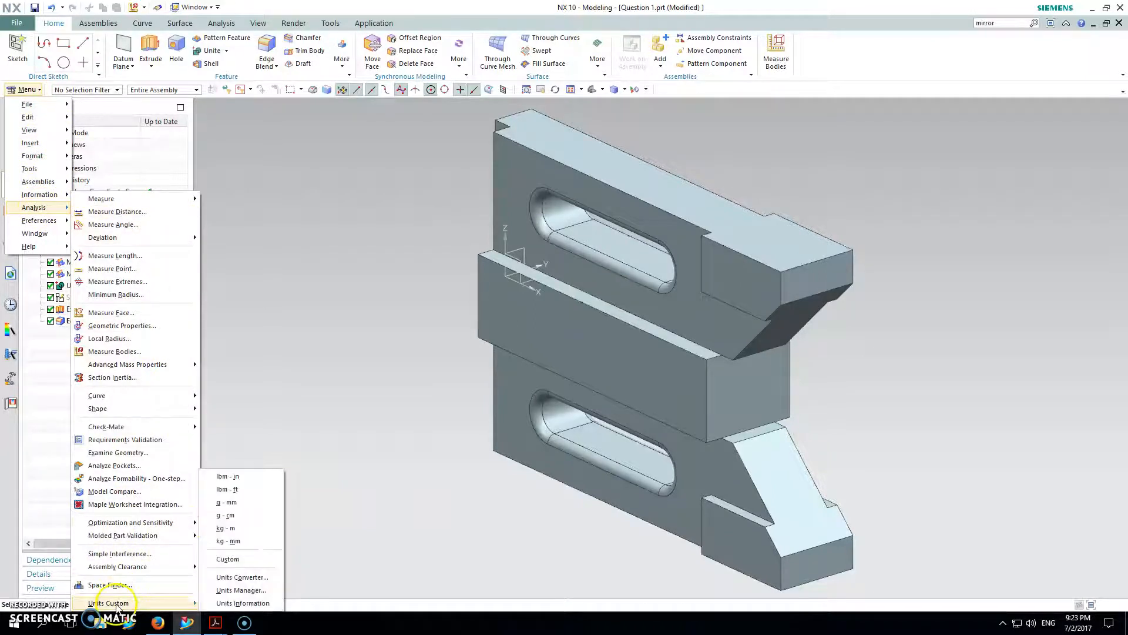
click(233, 503)
Measure the block's mass properties in grams and highlight the mass value
click(776, 52)
click(685, 404)
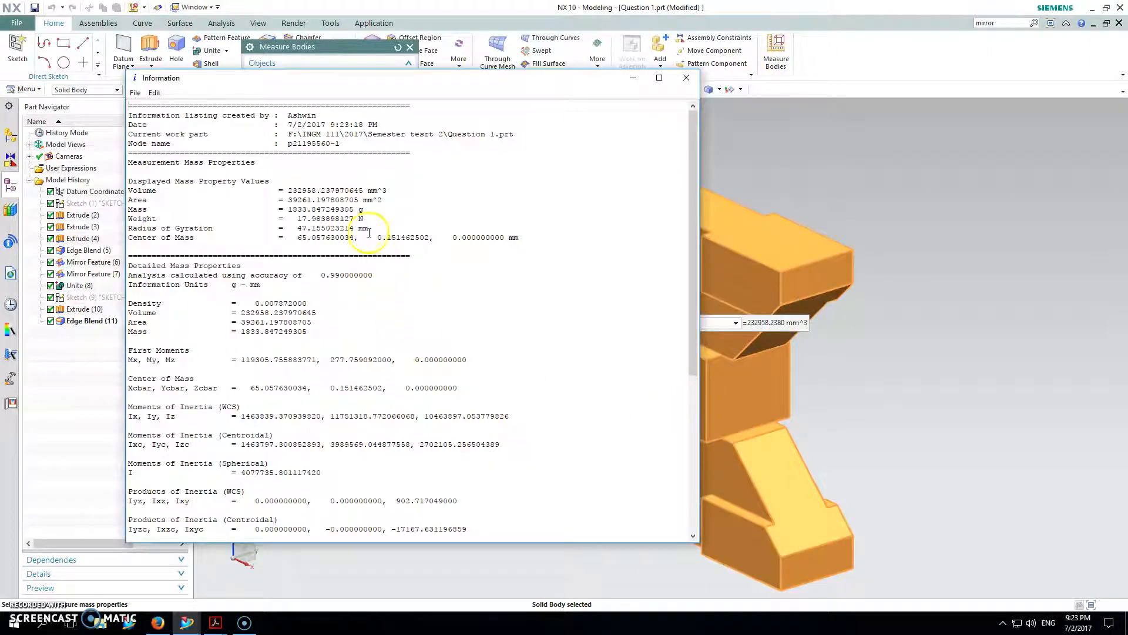
drag(365, 210, 297, 214)
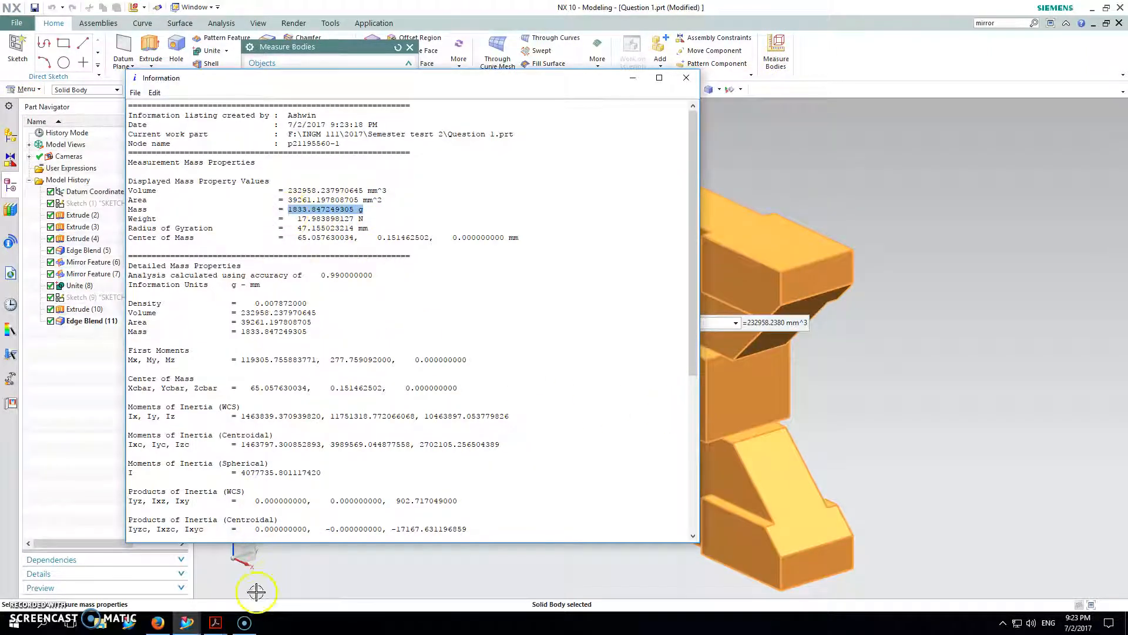
Compare the mass with the quiz PDF answers, view the changed-dimensions question on page 2, and close the measurement in NX
click(267, 565)
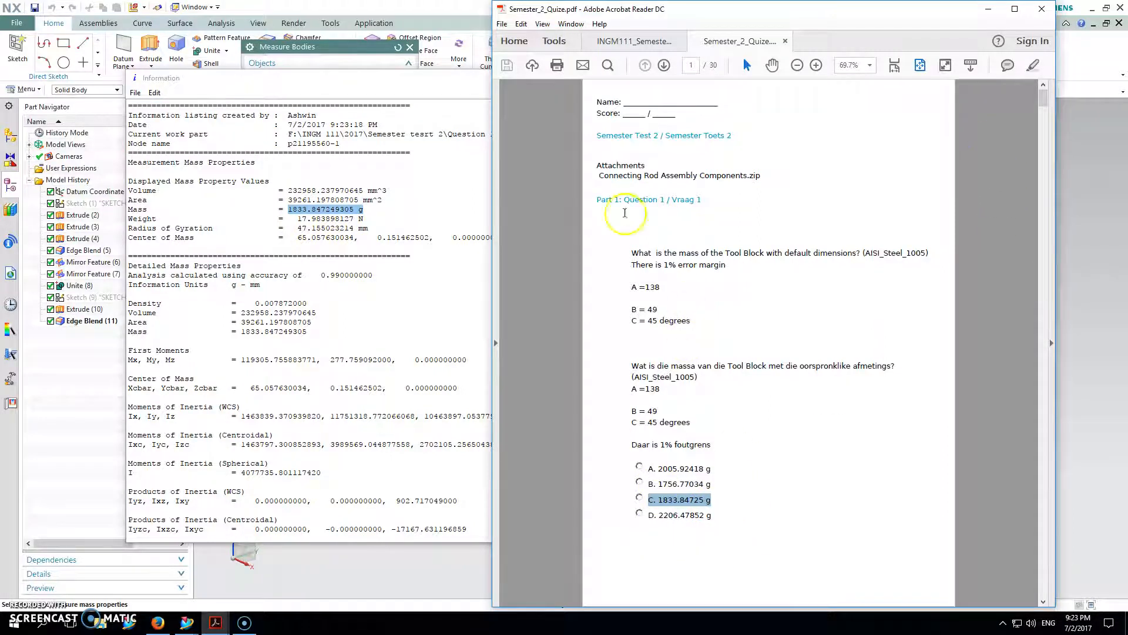
click(664, 65)
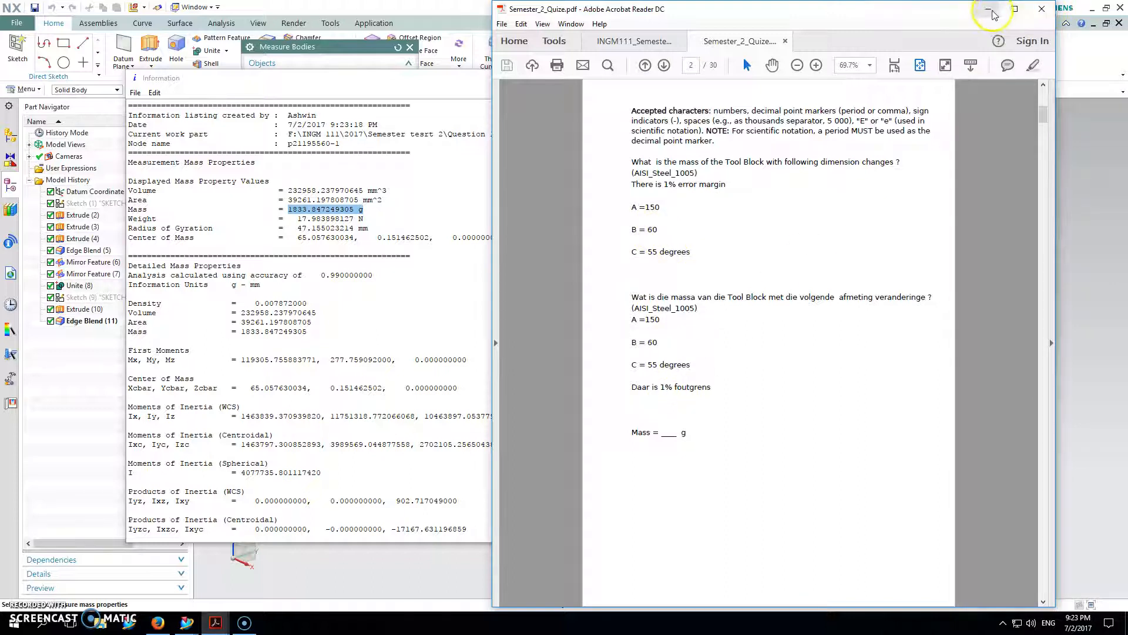
click(1042, 8)
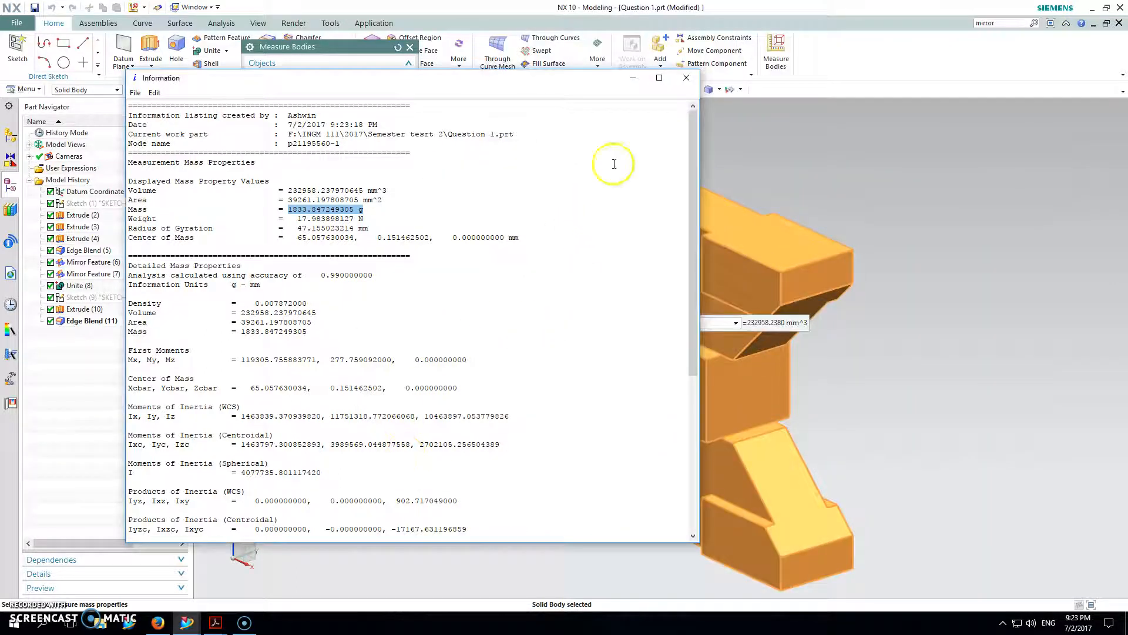
click(685, 77)
key(Escape)
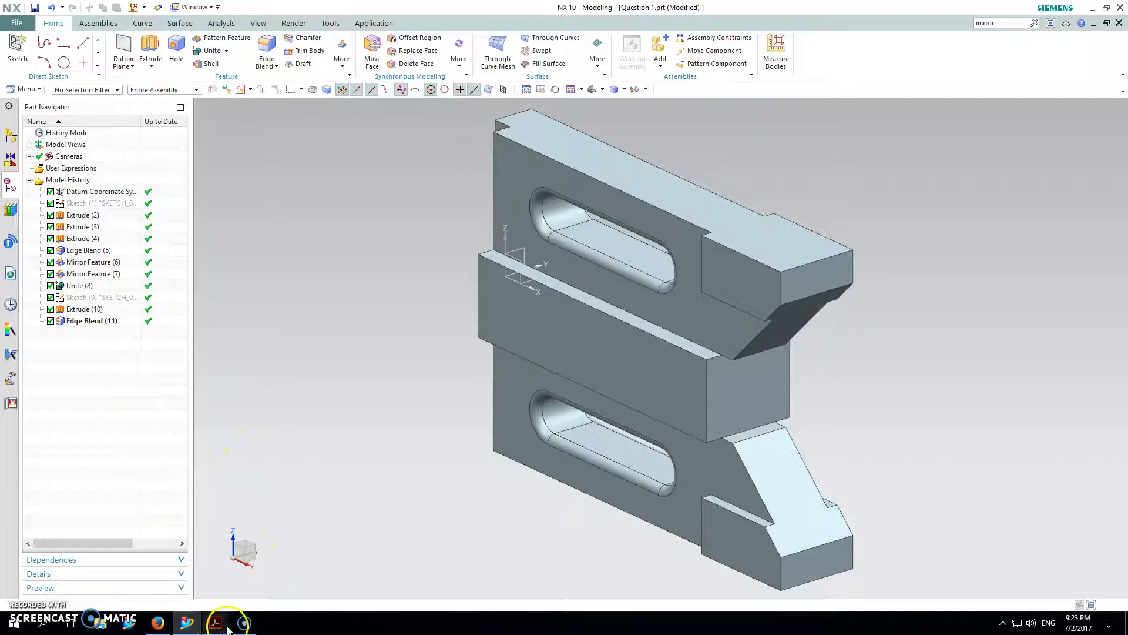
Switch to the semester test PDF in Acrobat Reader, examine where dimensions A, B and C lie on the page 3 drawing, and return to NX
mouse_move(228, 627)
click(176, 564)
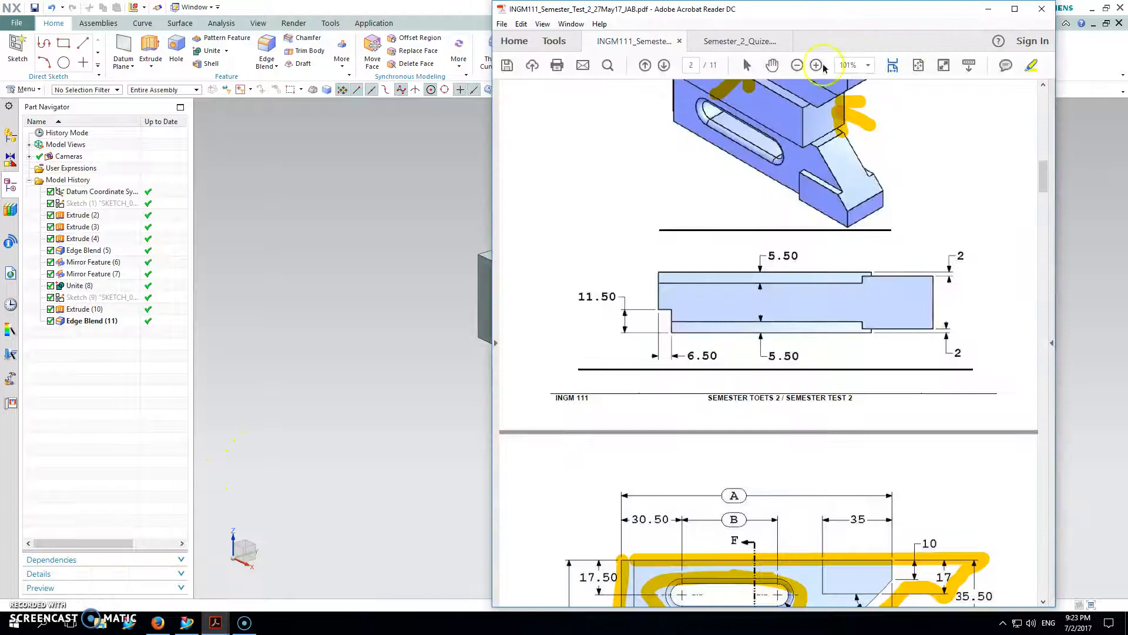
double_click(838, 10)
scroll(566, 458, down, 6)
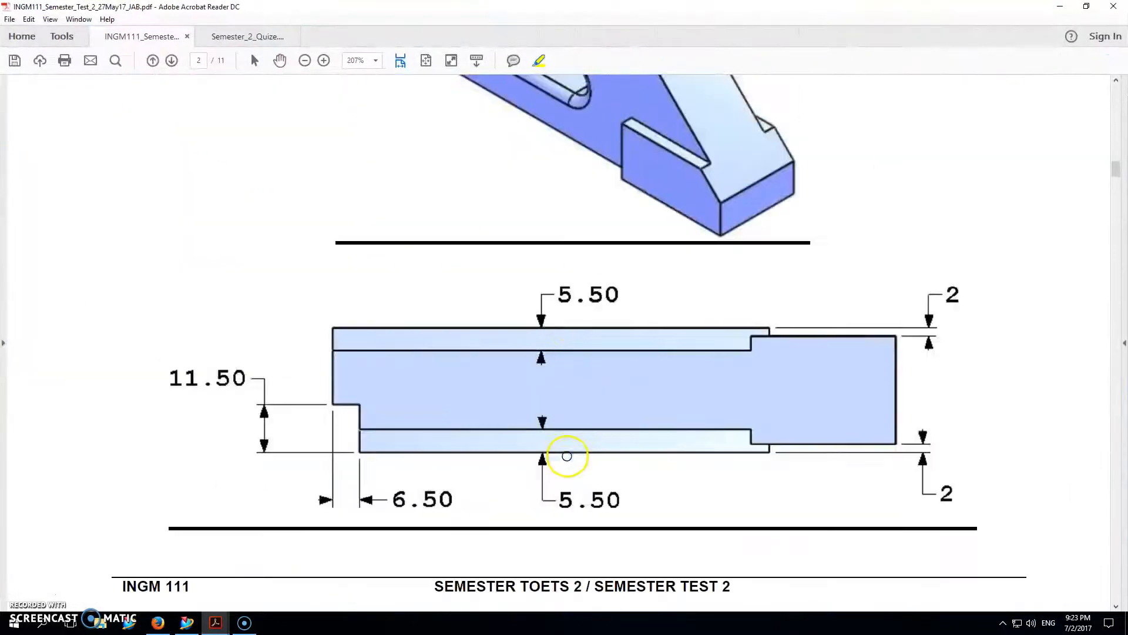
scroll(566, 469, down, 8)
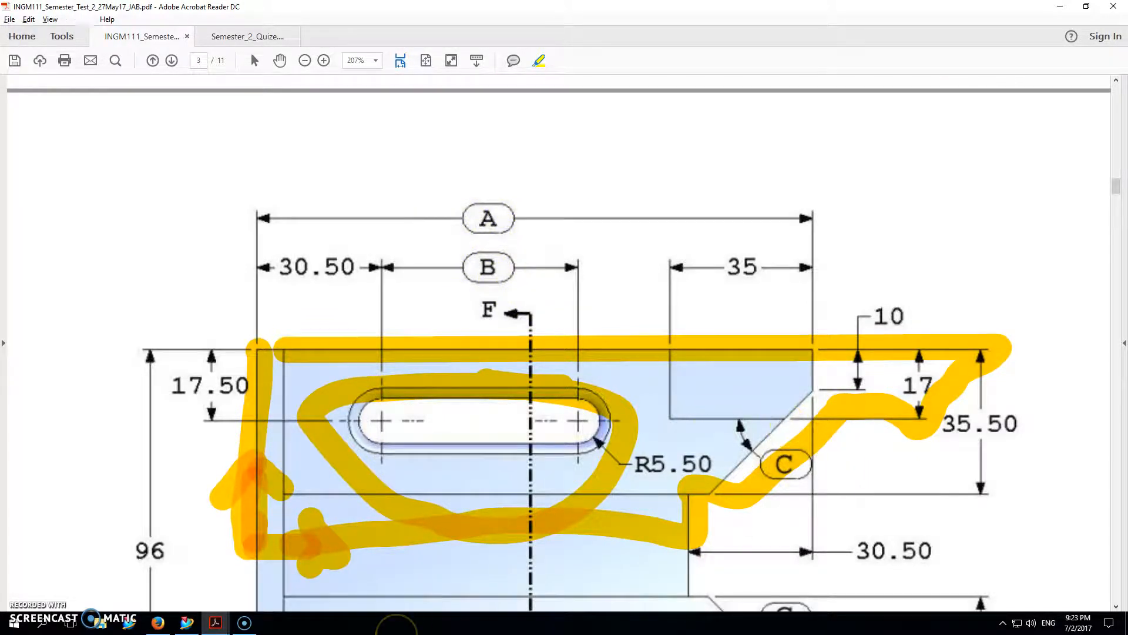
click(186, 623)
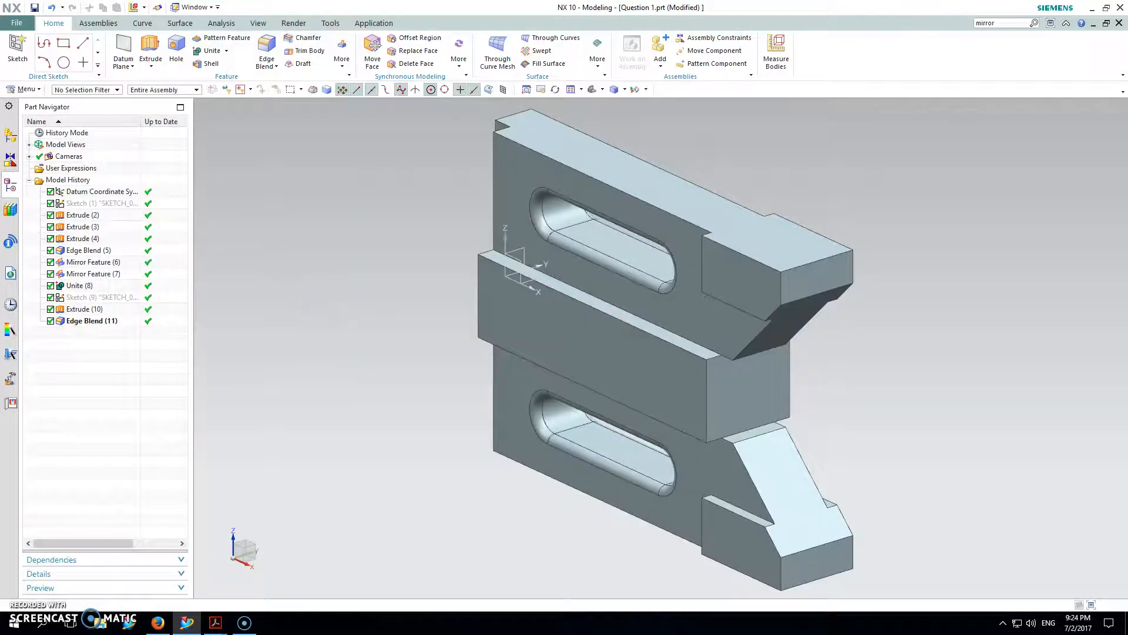
Edit the block's first sketch with rollback and name the overall length dimension A, the slot centre distance B, and the slanted edge angle C
right_click(93, 204)
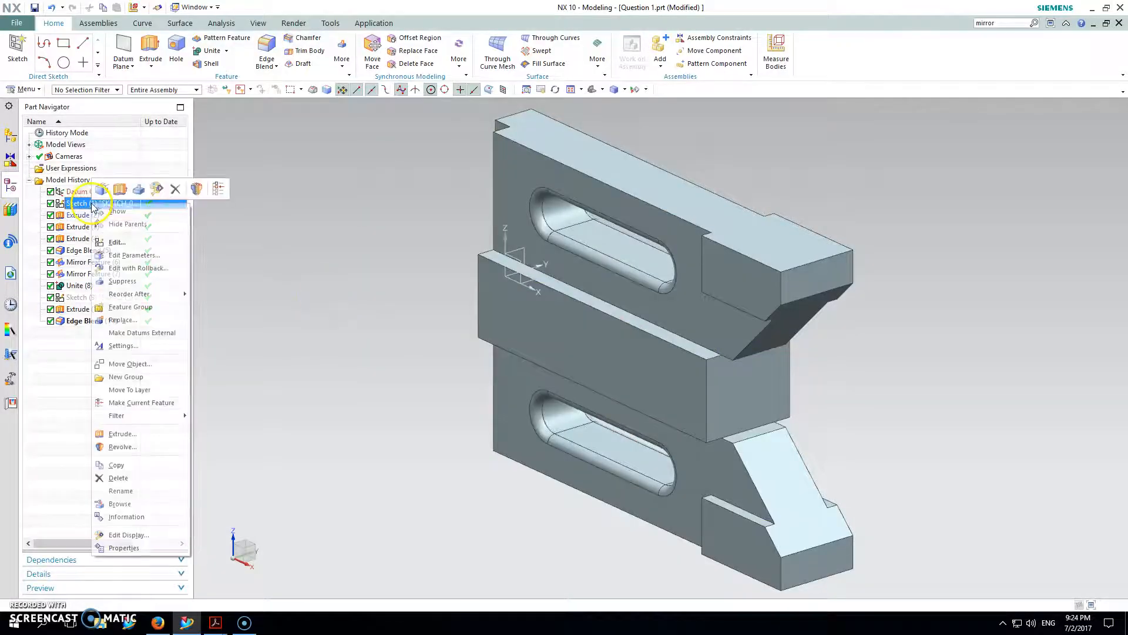
click(126, 269)
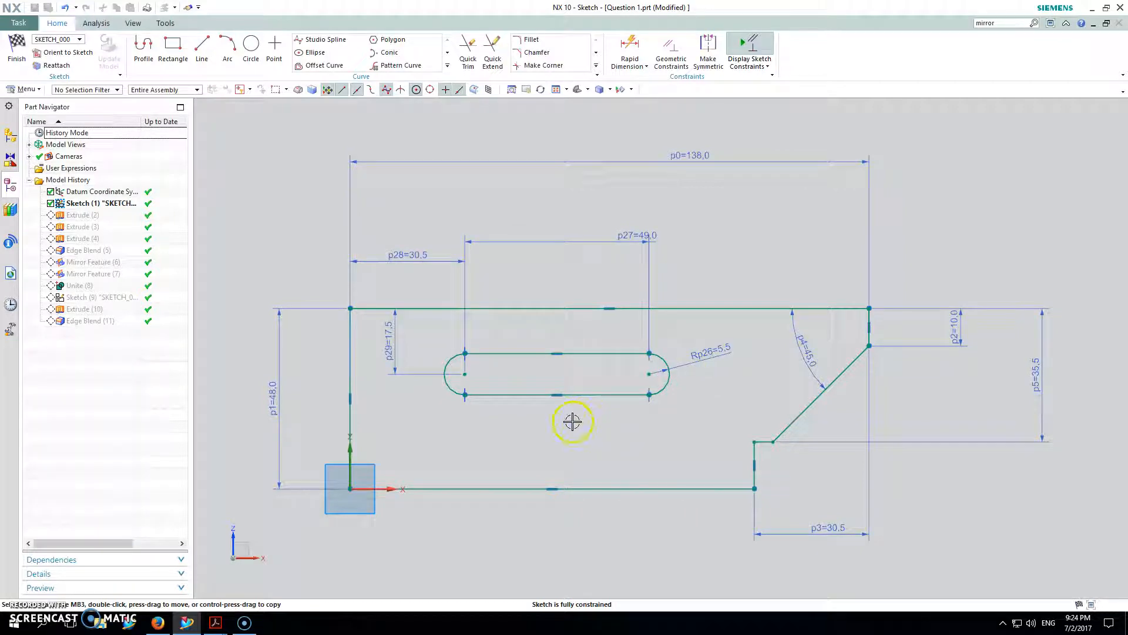
double_click(662, 164)
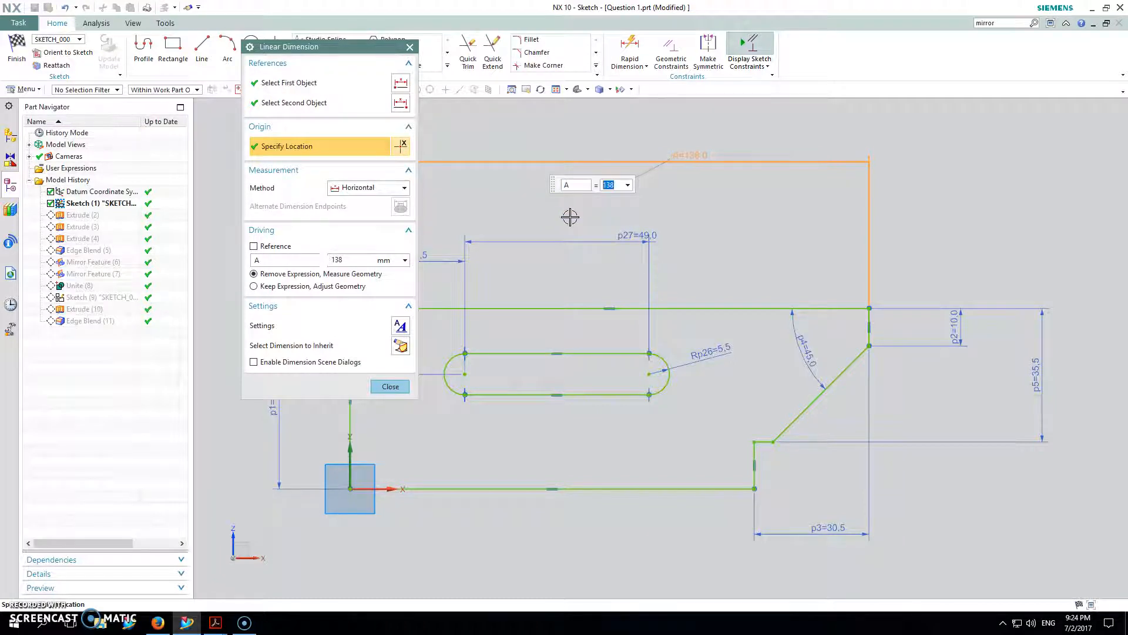
double_click(637, 239)
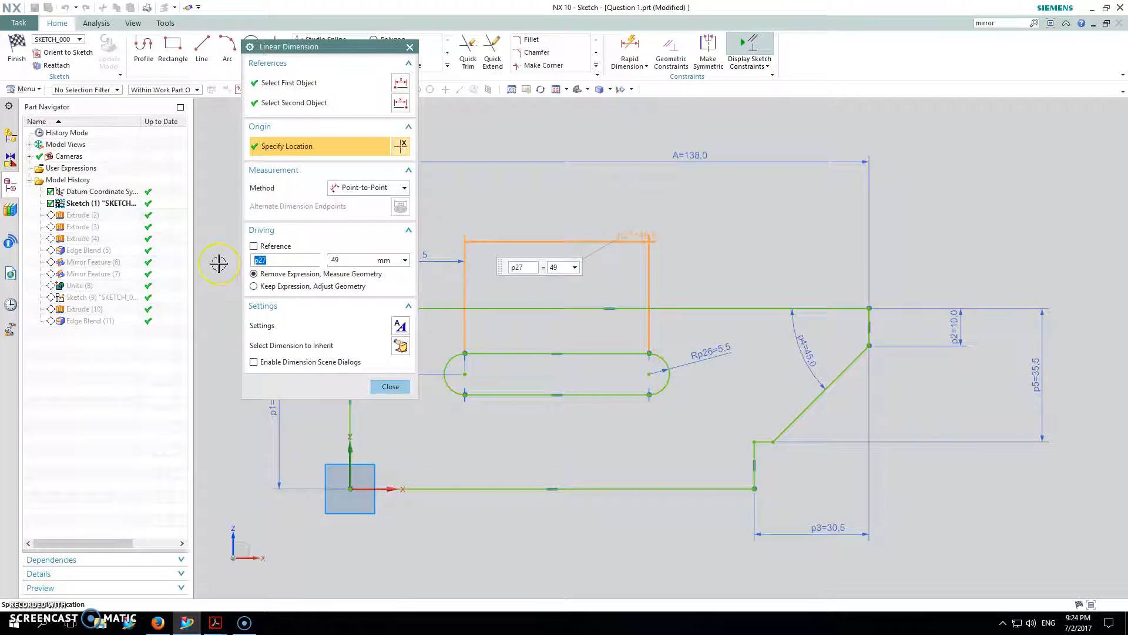
key(Tab)
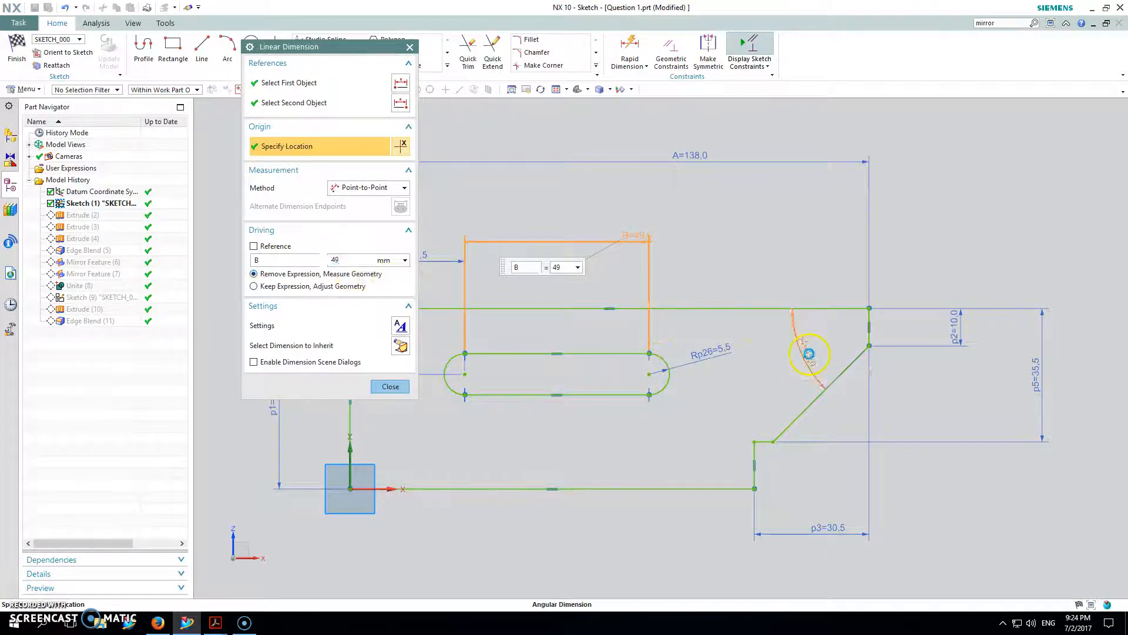
double_click(810, 352)
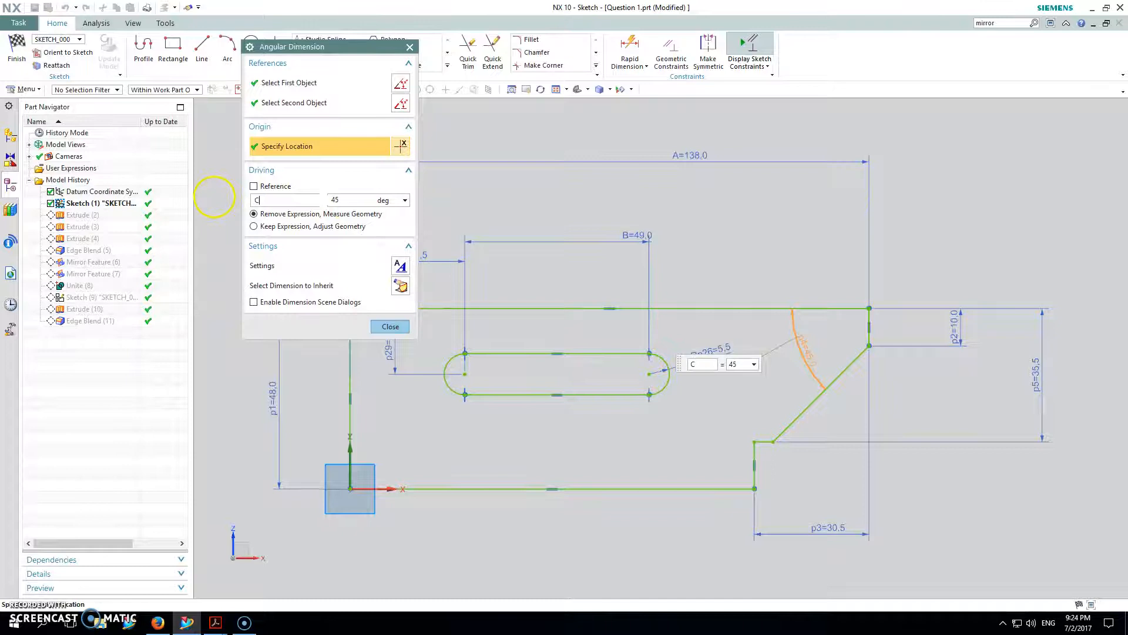
click(394, 324)
Reposition the A, B and C dimensions closer to the sketch profile for a tidier layout
drag(593, 239, 564, 257)
drag(612, 163, 573, 191)
mouse_move(793, 344)
mouse_down()
mouse_move(768, 282)
mouse_move(796, 352)
mouse_move(808, 353)
mouse_up()
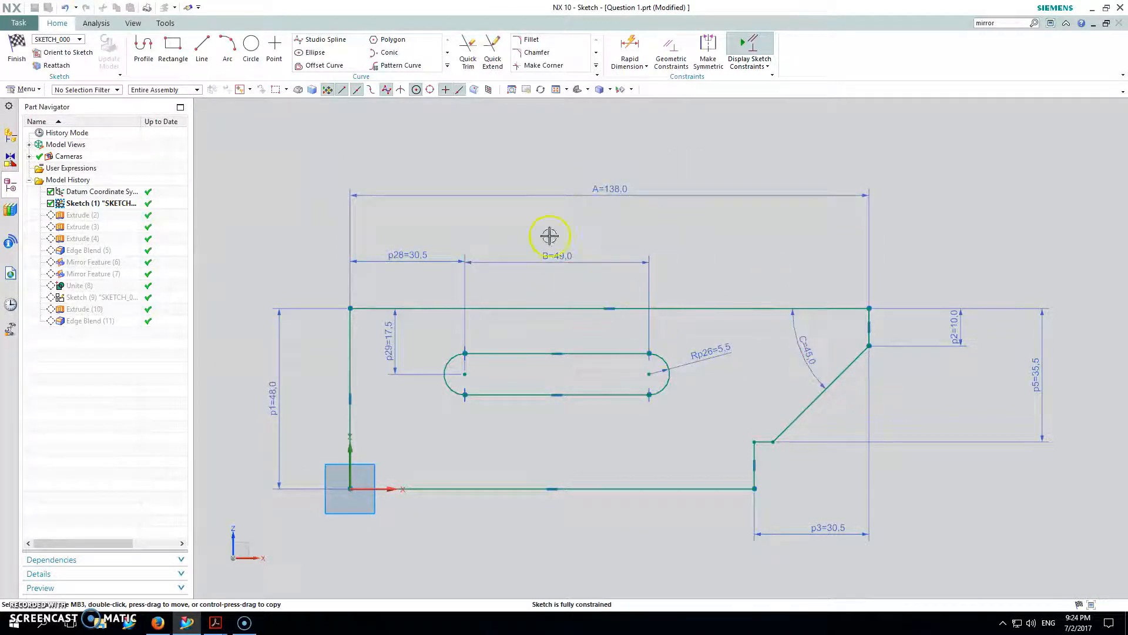
Finish the sketch and open the part's Expressions list
click(17, 52)
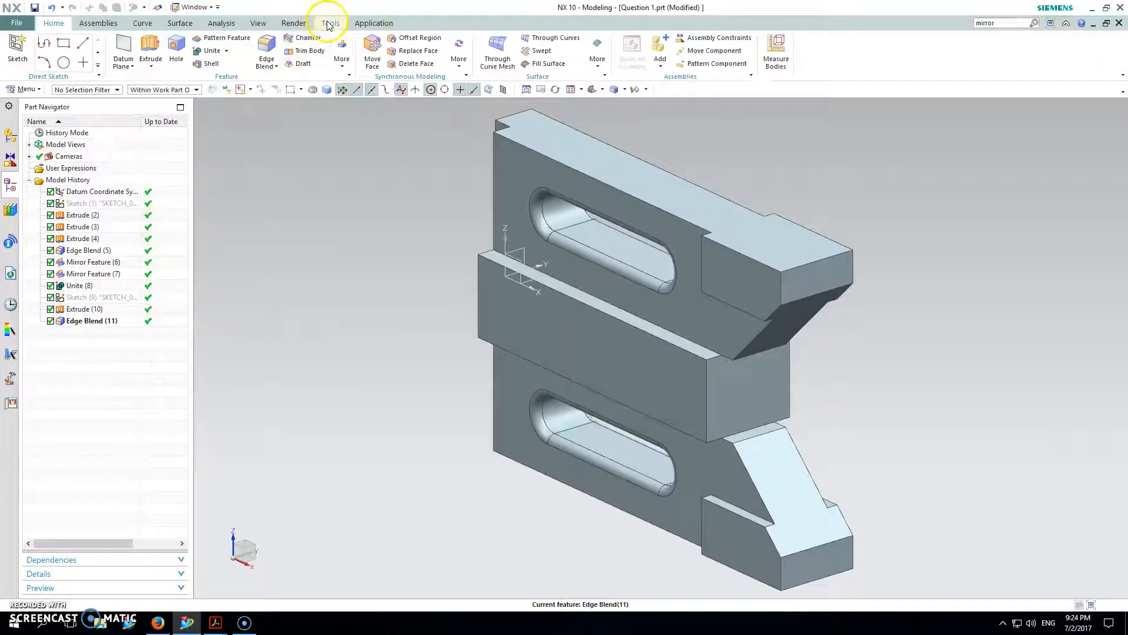
click(329, 24)
click(24, 49)
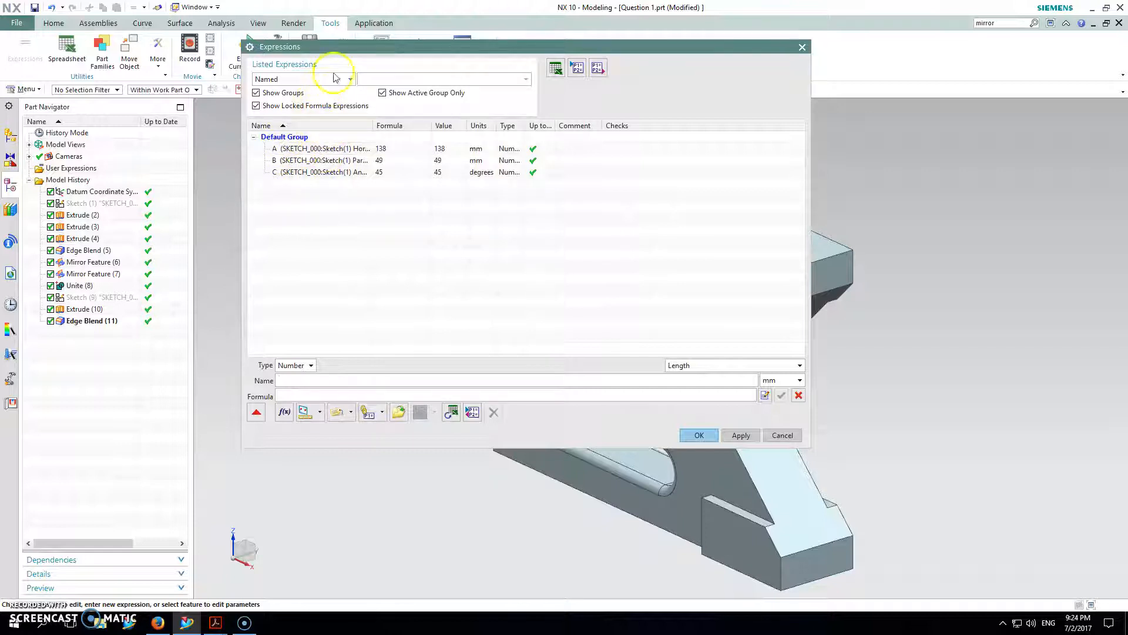
Check the changed dimensions in the quiz PDF in Acrobat Reader and set expression A to 150 mm in NX
click(341, 150)
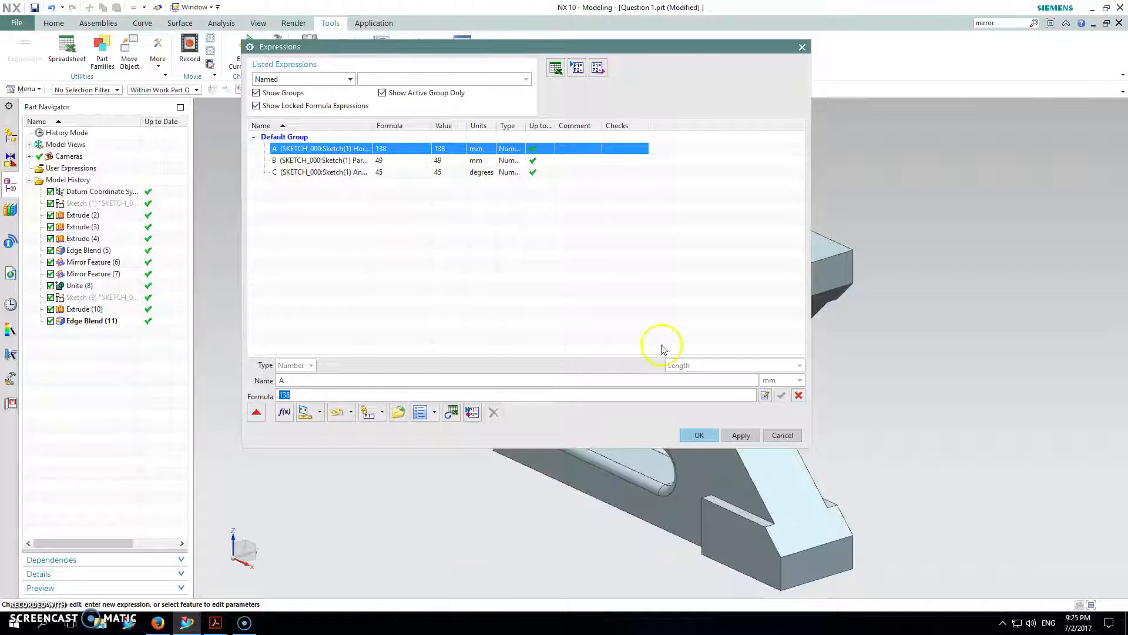
mouse_move(221, 624)
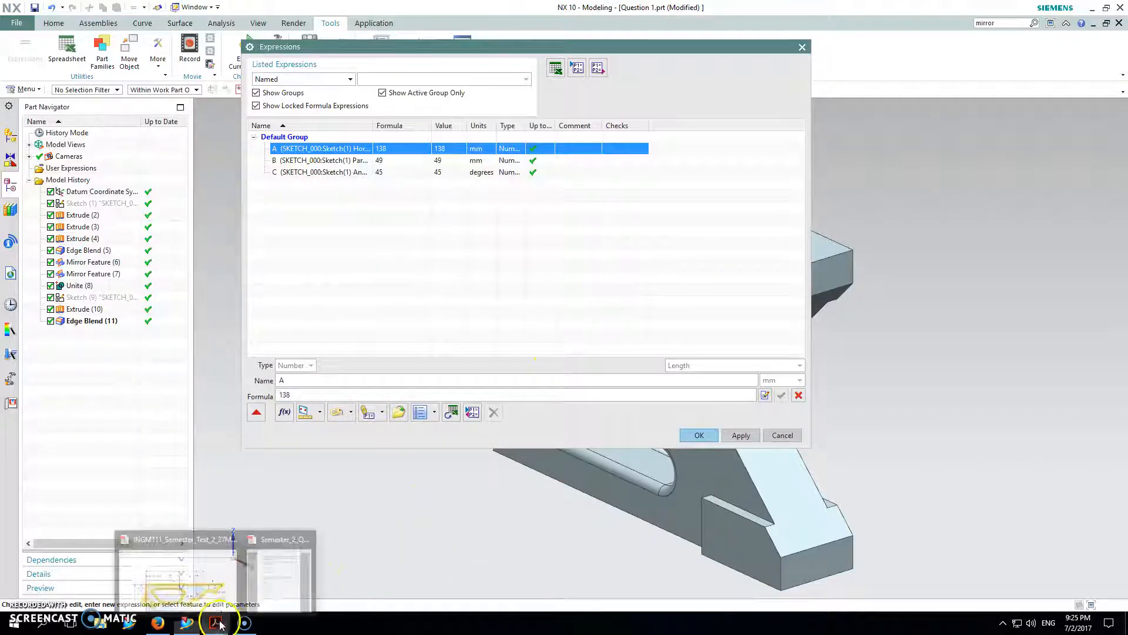
click(282, 556)
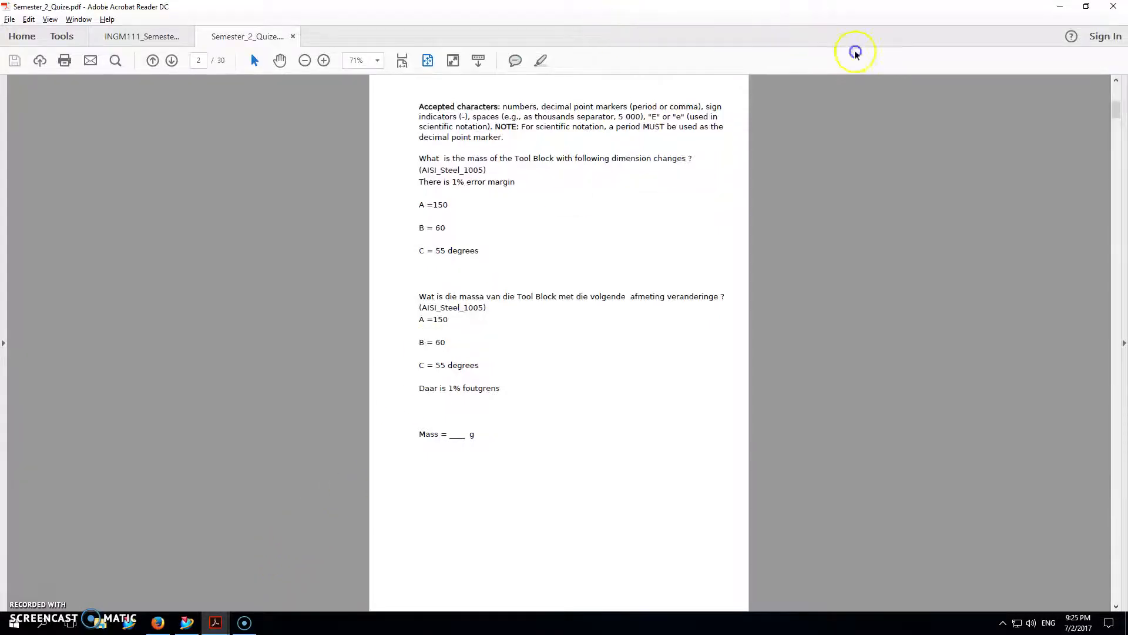
double_click(754, 10)
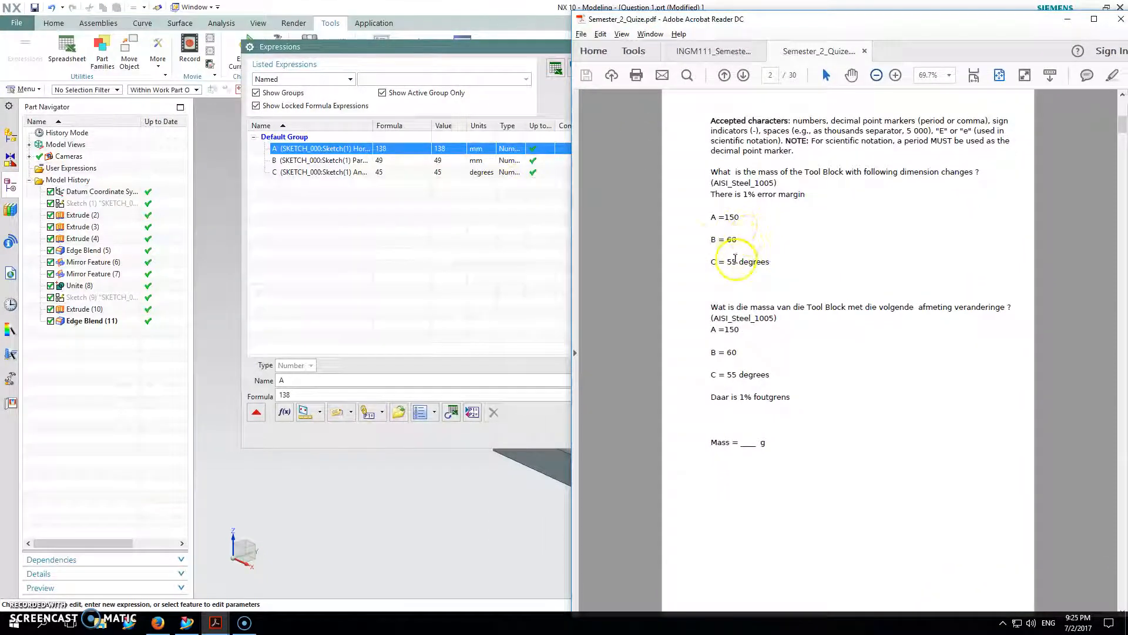
double_click(295, 395)
text(150)
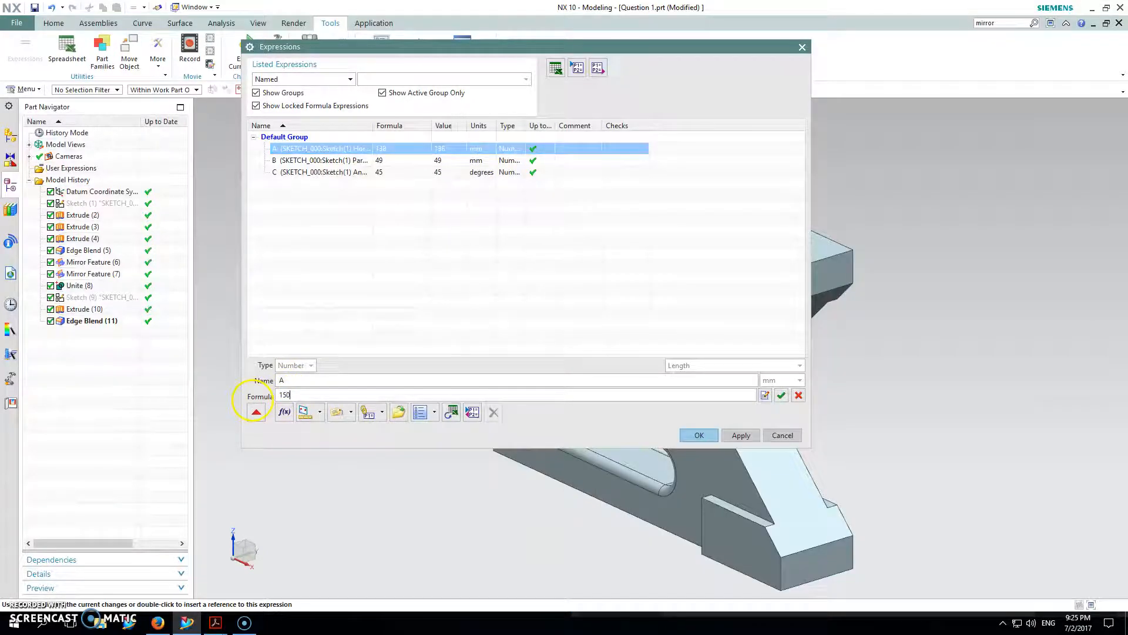
click(781, 395)
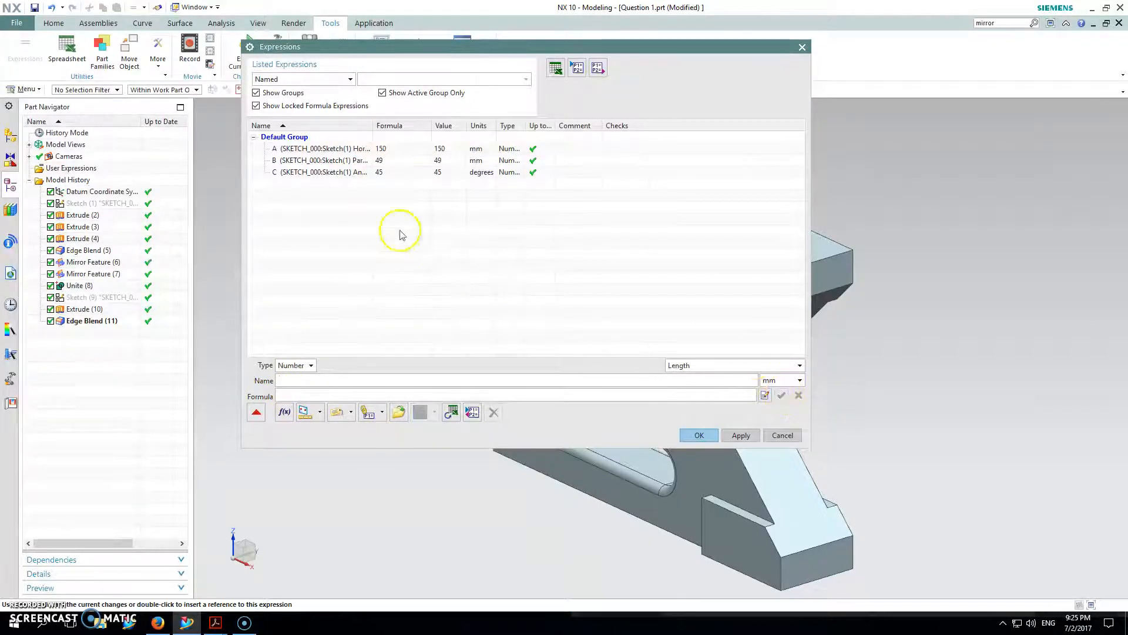
Set expression B to 60 mm and C to 55 degrees, apply the changes to the block, and close the expressions
click(327, 160)
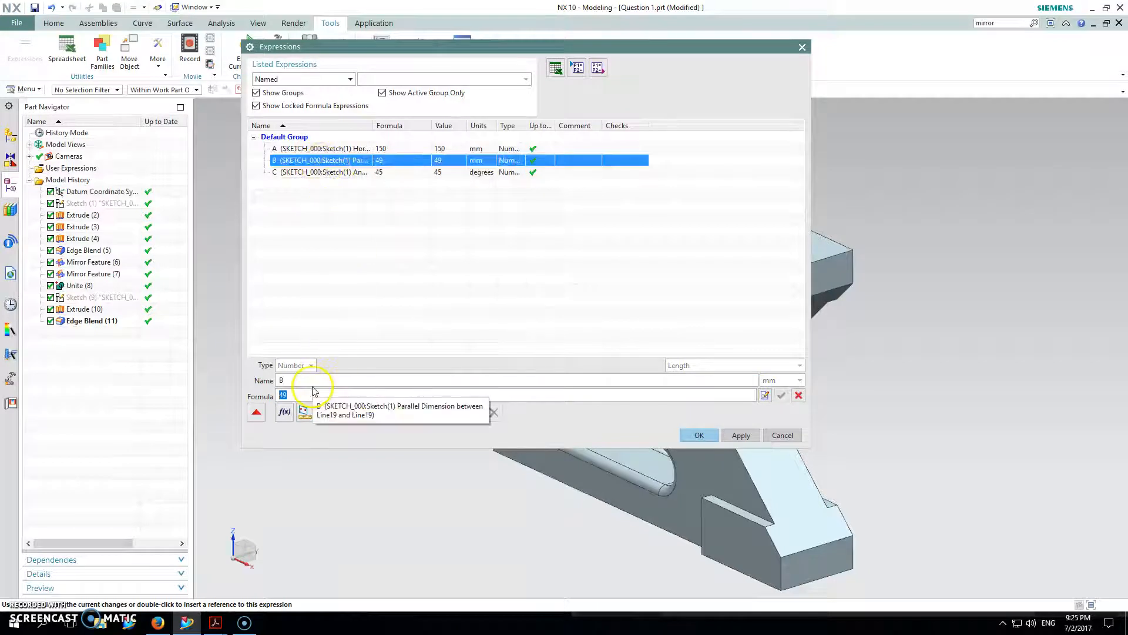
text(60)
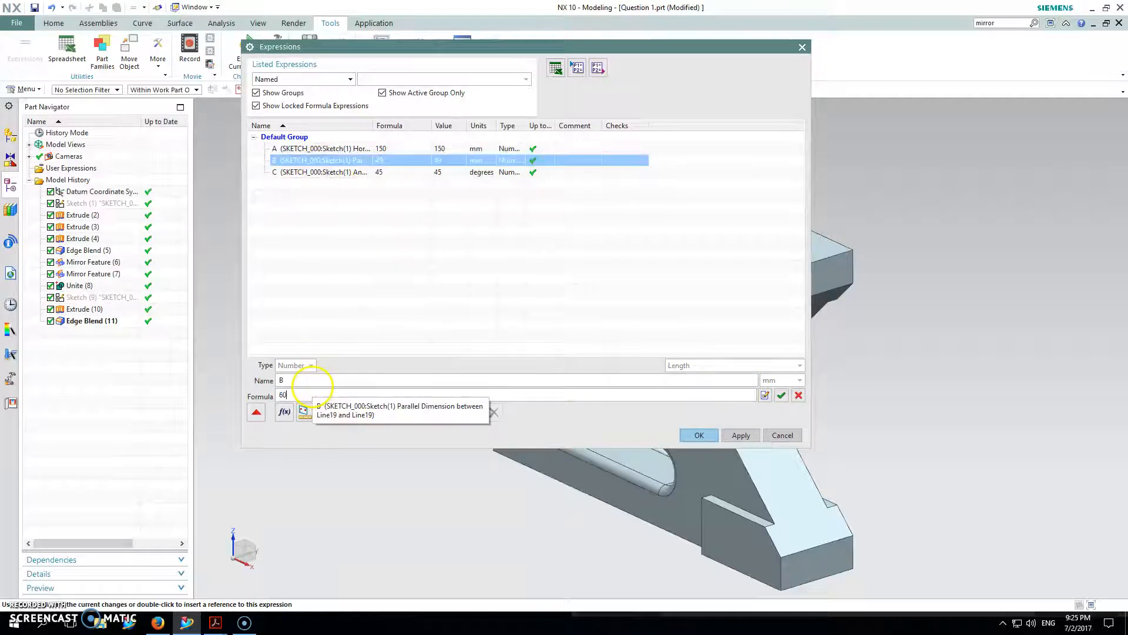
click(782, 396)
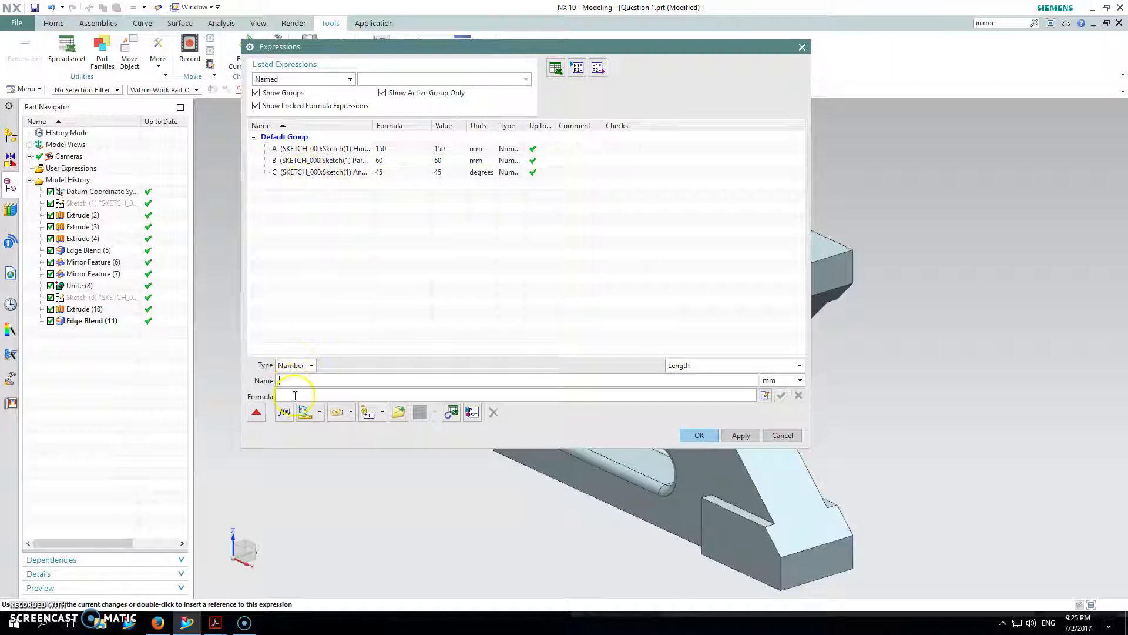
click(294, 172)
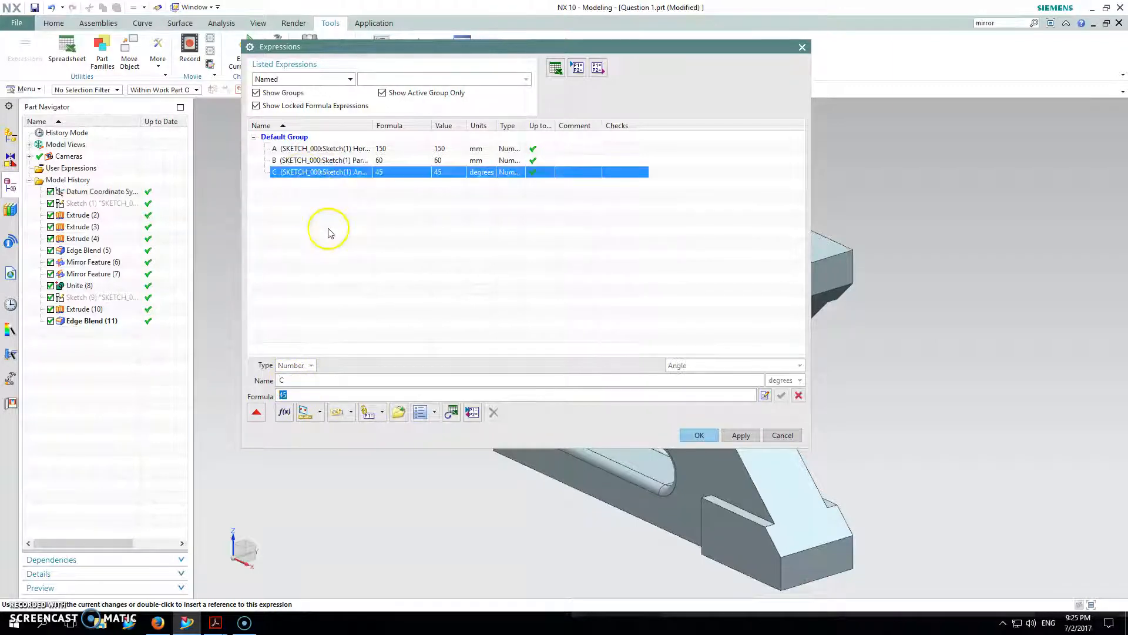
text(5)
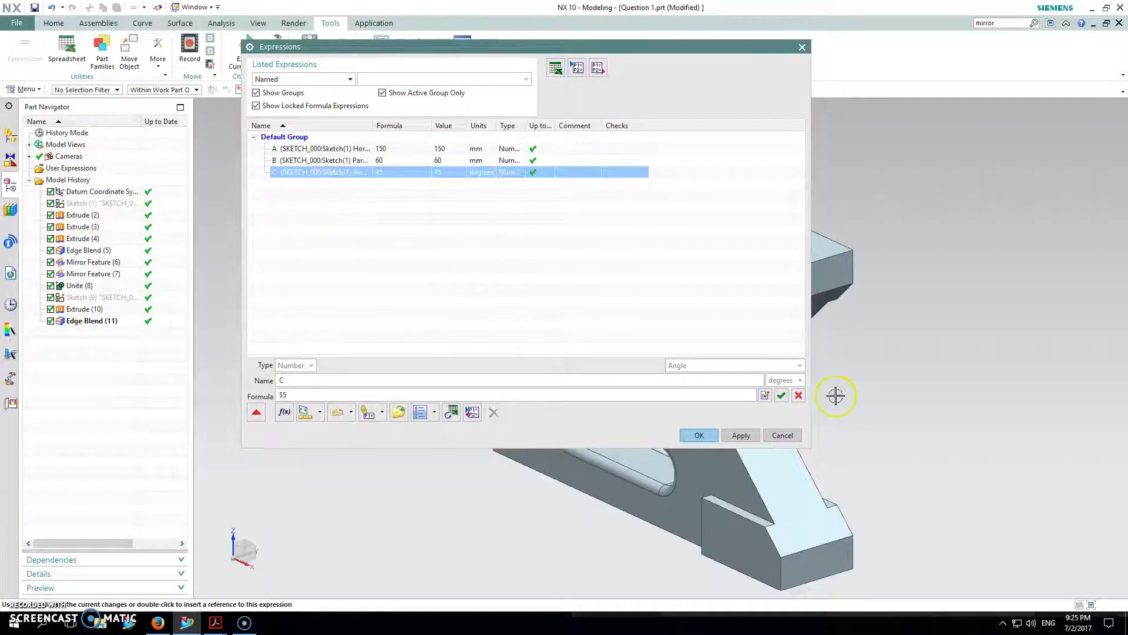
click(781, 395)
drag(623, 47, 336, 43)
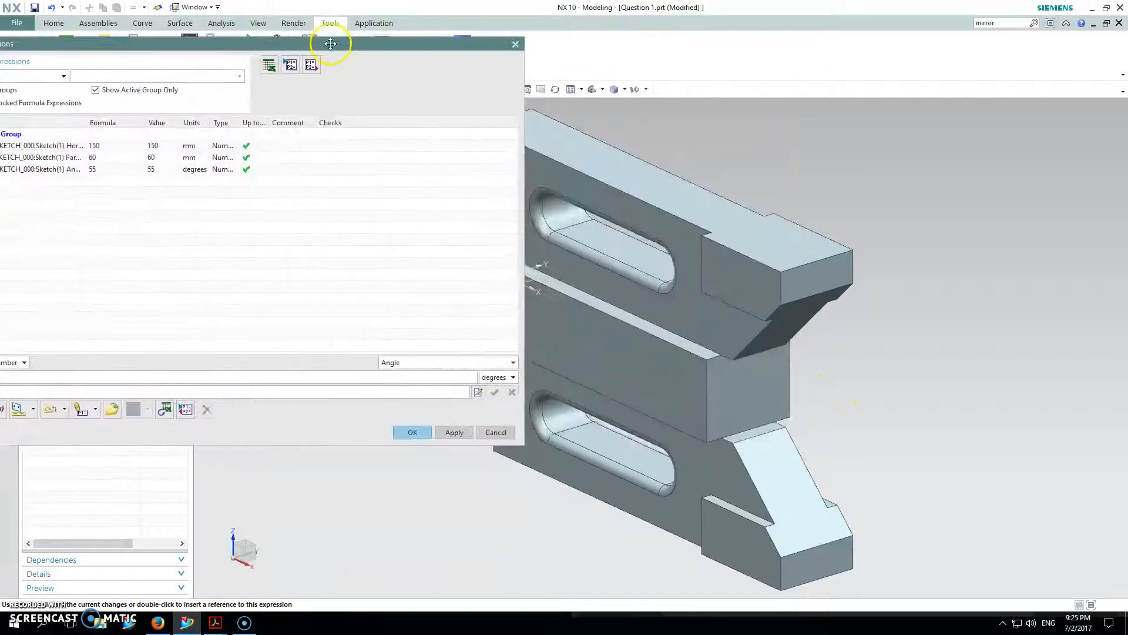
click(455, 433)
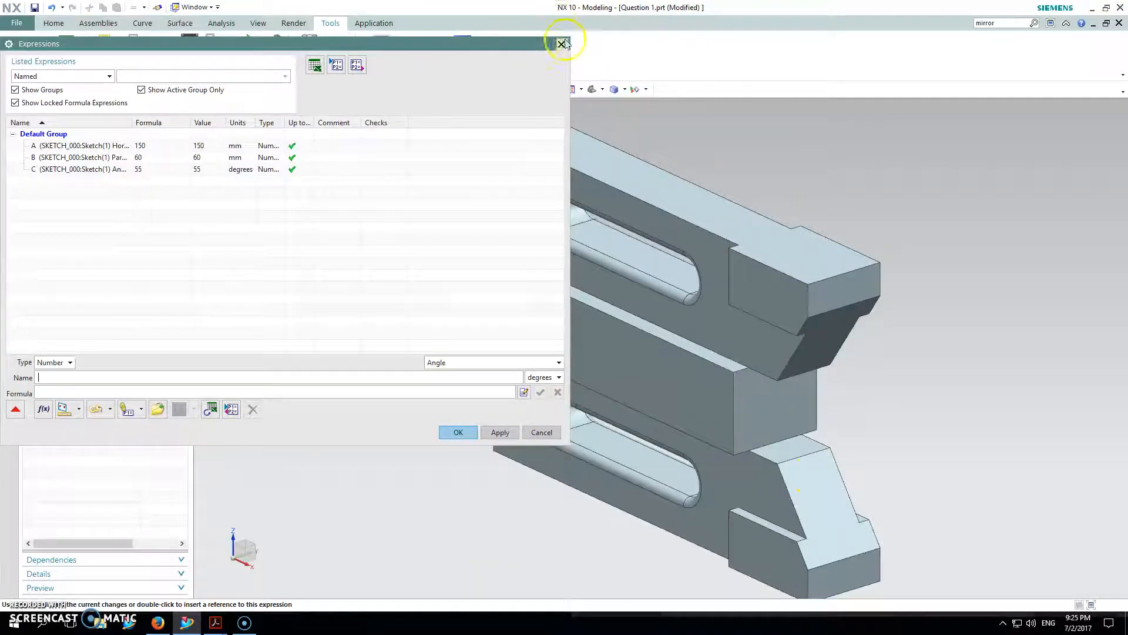
click(561, 43)
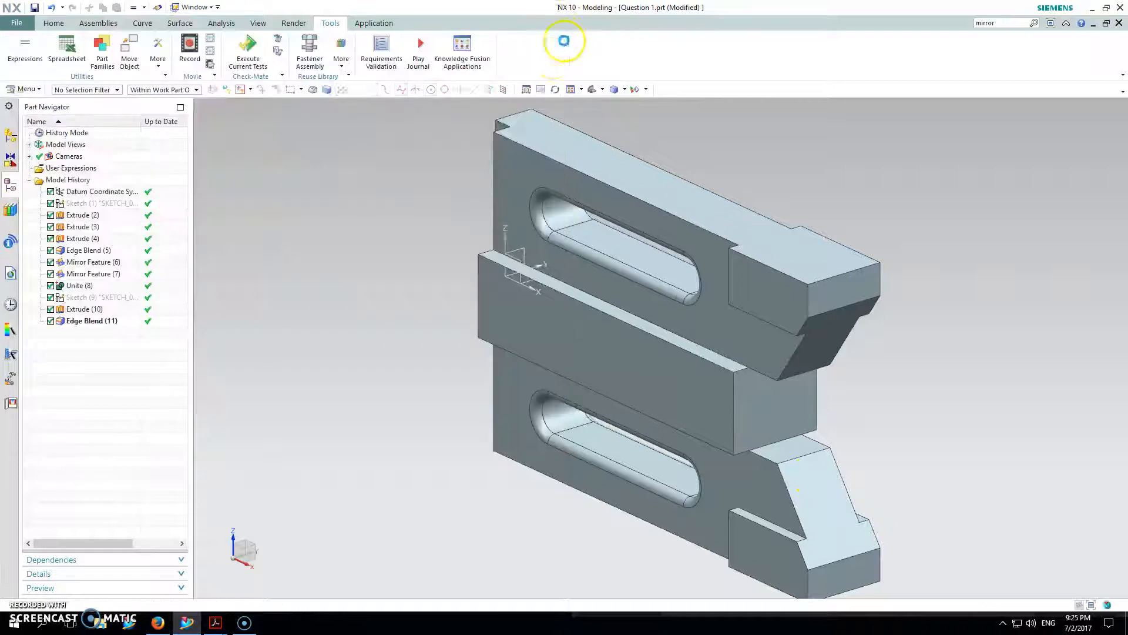
Reopen the block's first sketch with rollback and compare its dimensions with the semester test drawing on page 3 in Acrobat Reader
right_click(100, 206)
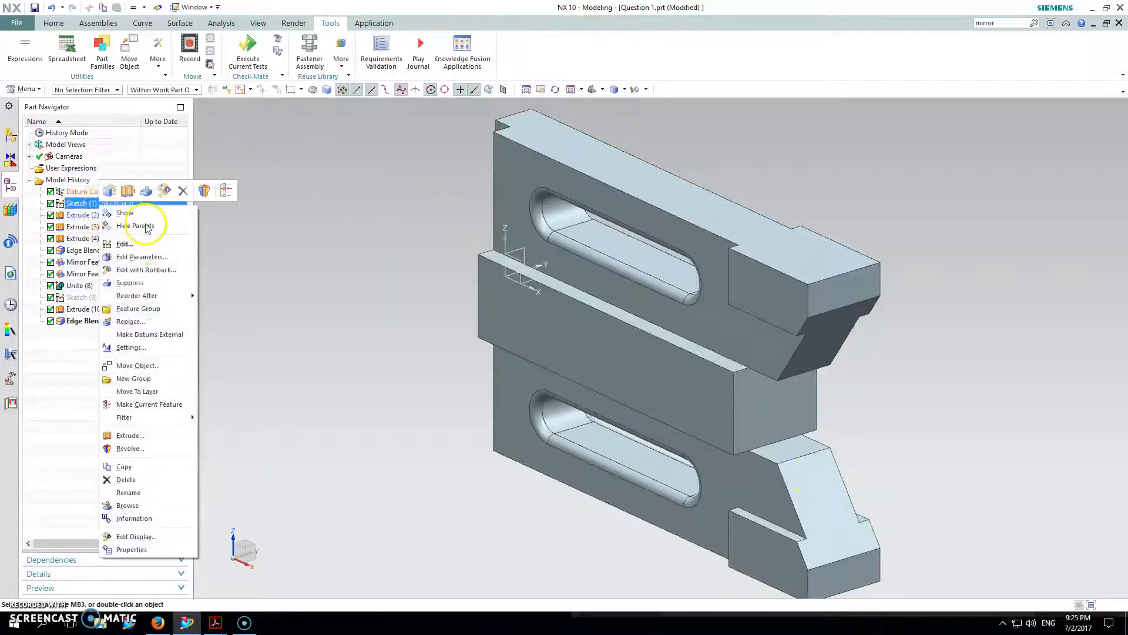
click(141, 269)
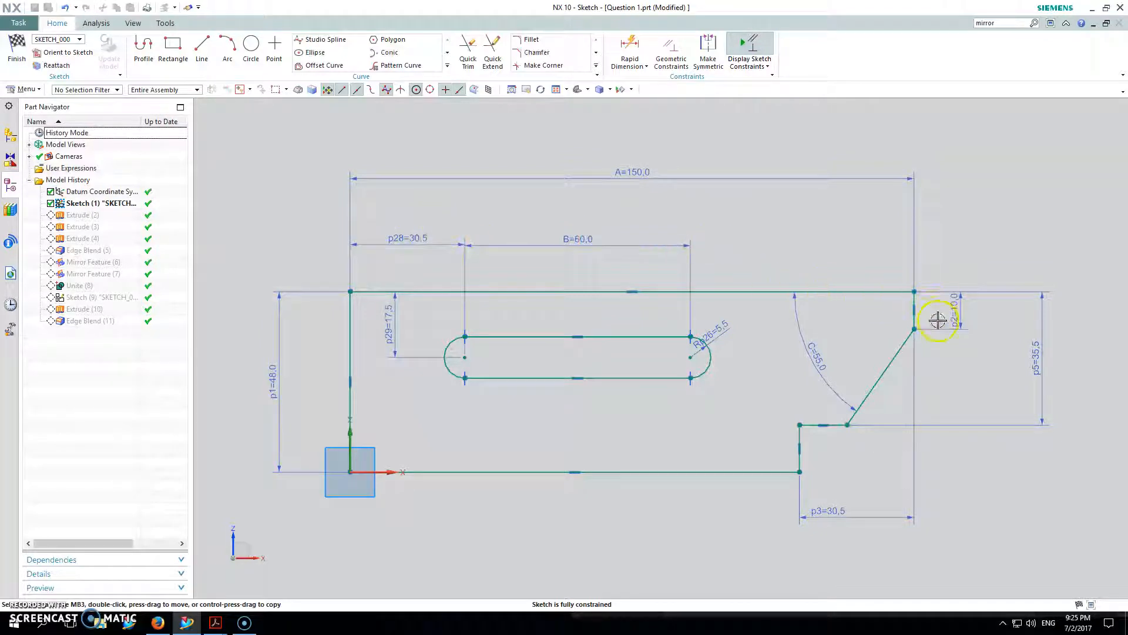
mouse_move(215, 620)
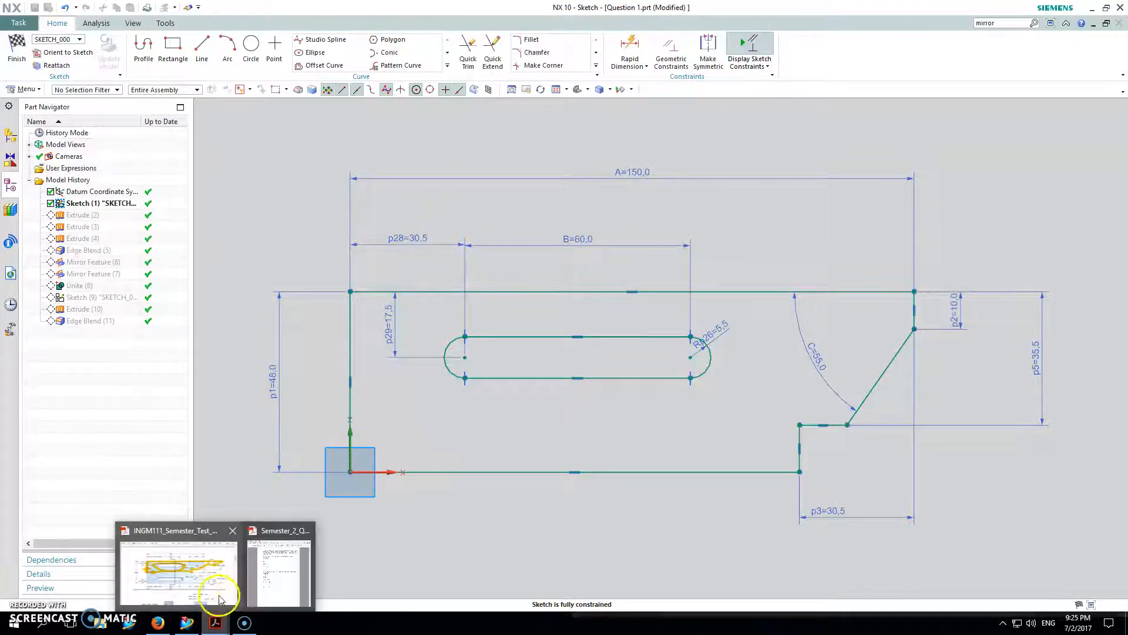
click(219, 597)
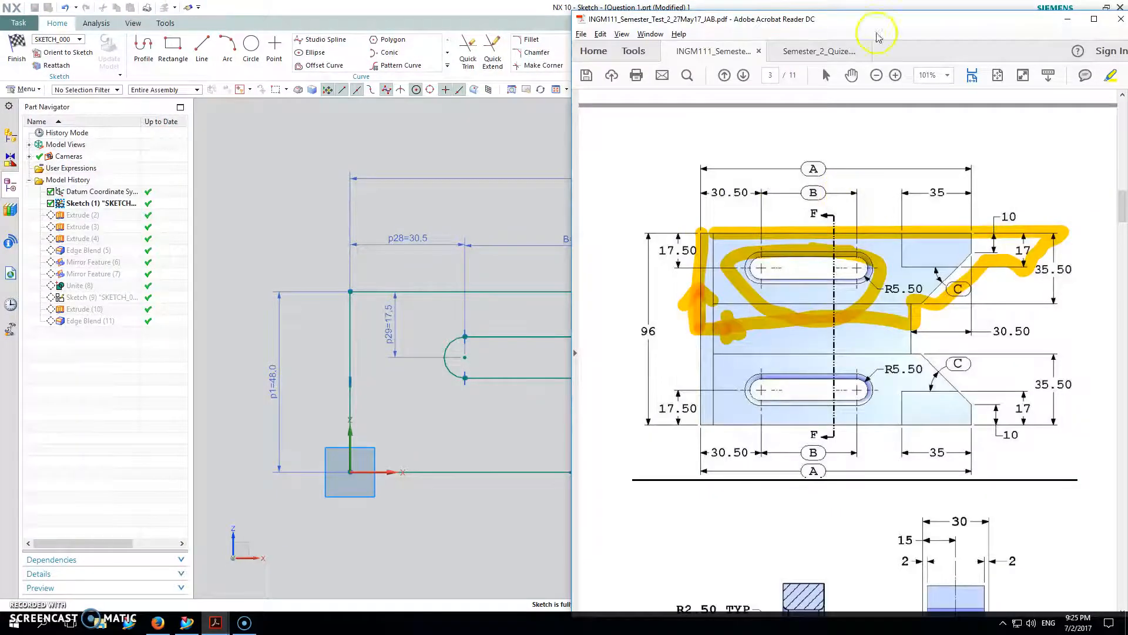
mouse_move(866, 44)
mouse_down()
mouse_move(617, 328)
mouse_move(654, 309)
mouse_up()
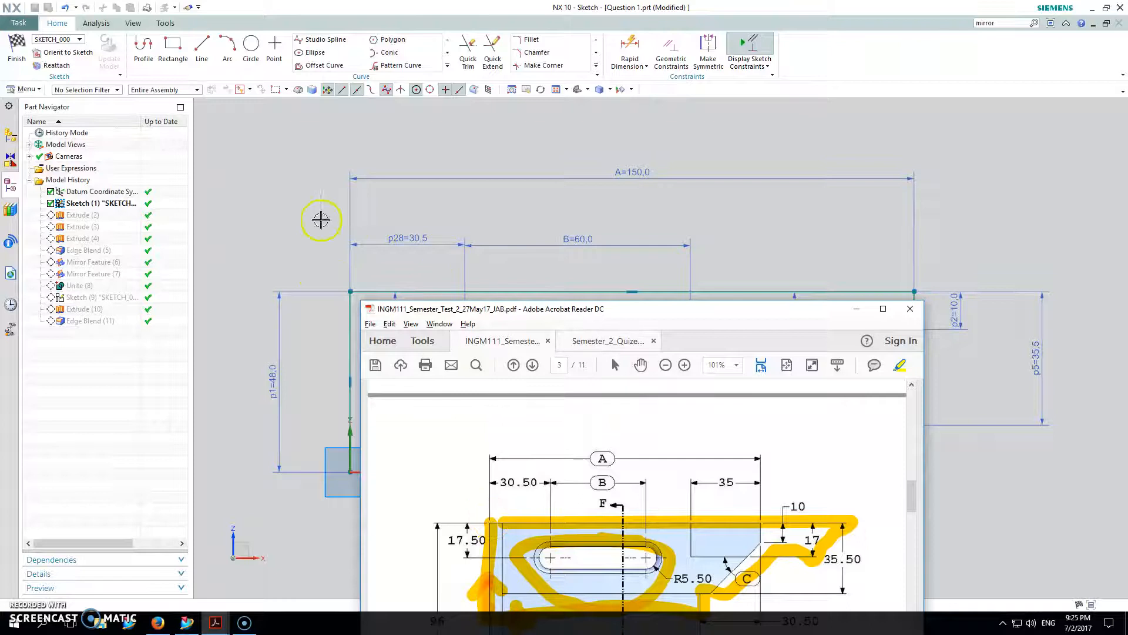
drag(718, 310, 479, 103)
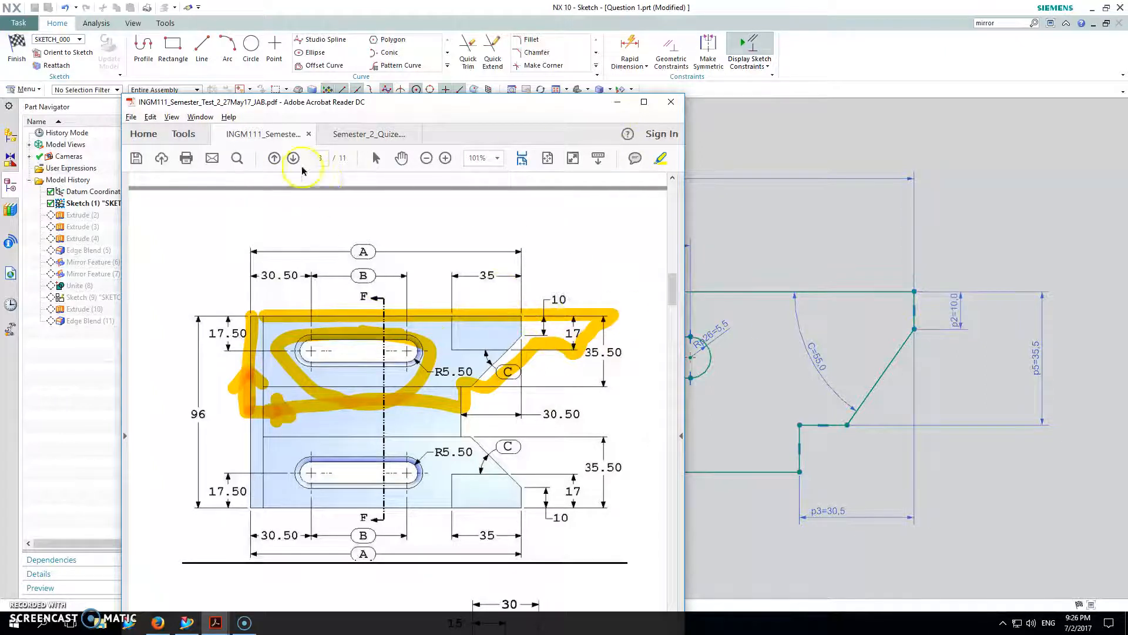
Check A, B and C against the quiz PDF's page 2 question, return to NX, and finish the sketch
click(365, 134)
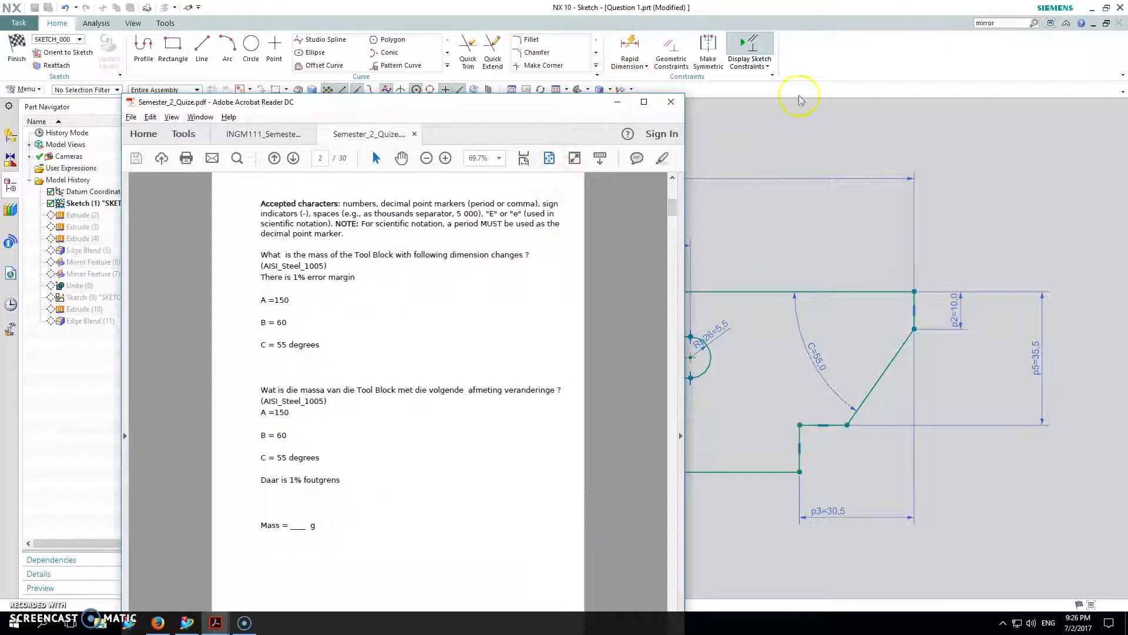
click(671, 102)
click(476, 426)
click(617, 102)
click(16, 47)
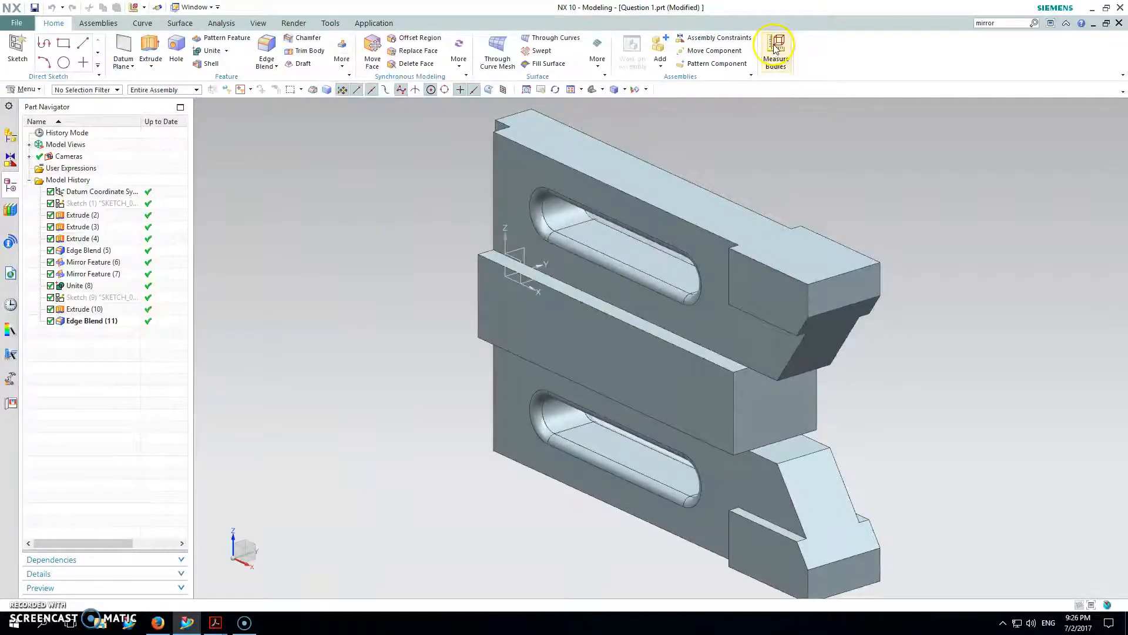
Measure the modified solid body, examine its mass in grams in the listing, and close the listing
click(775, 49)
click(667, 320)
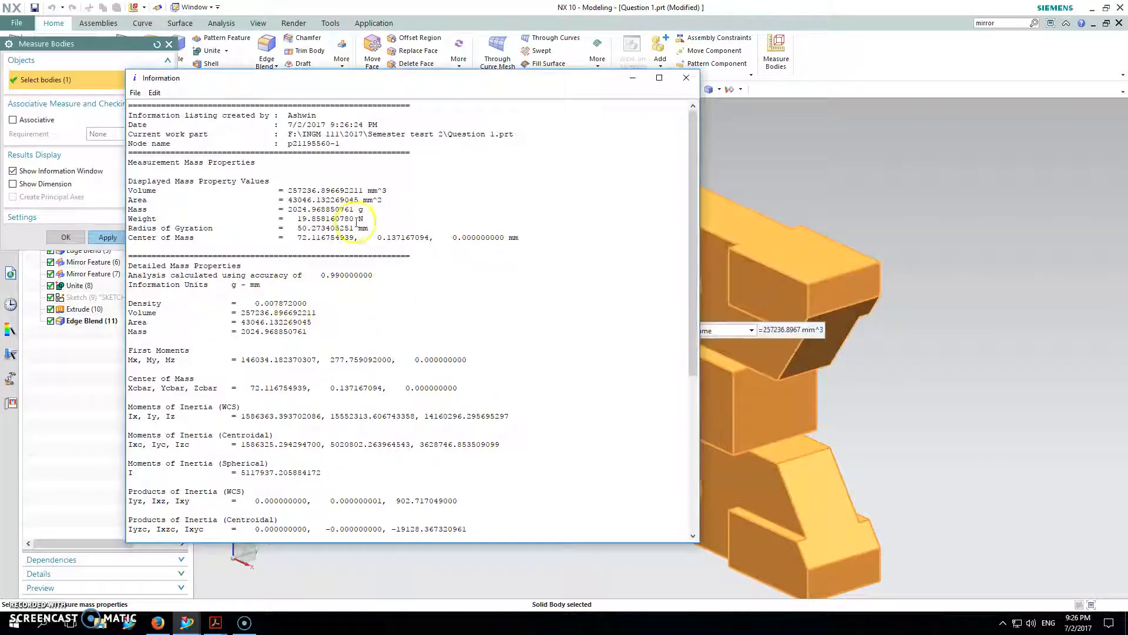
drag(365, 210, 287, 210)
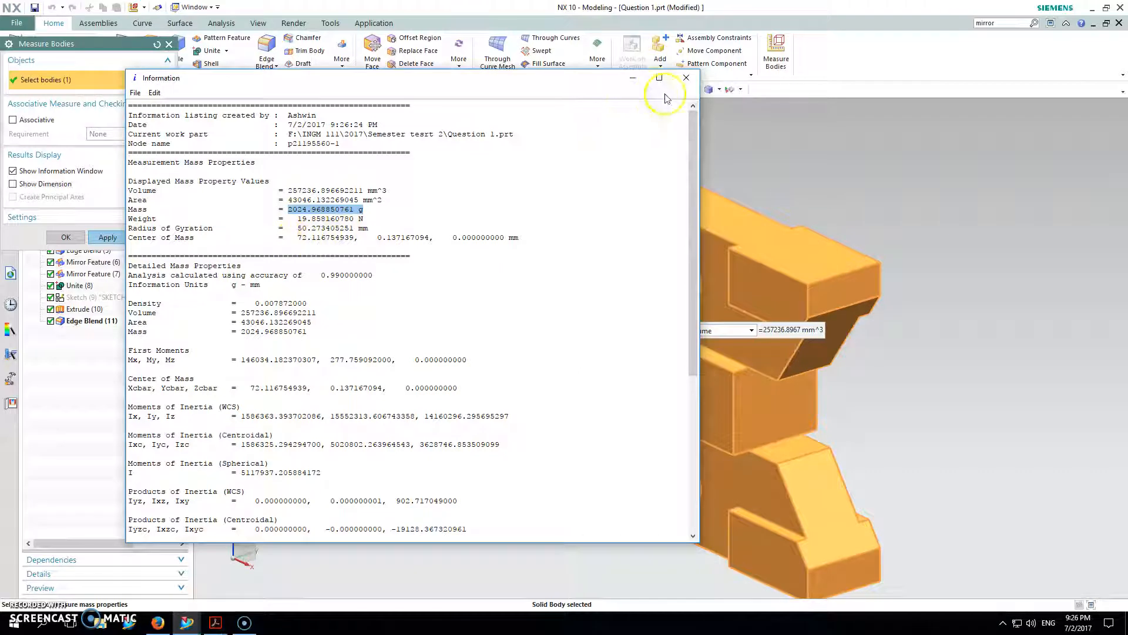
click(685, 78)
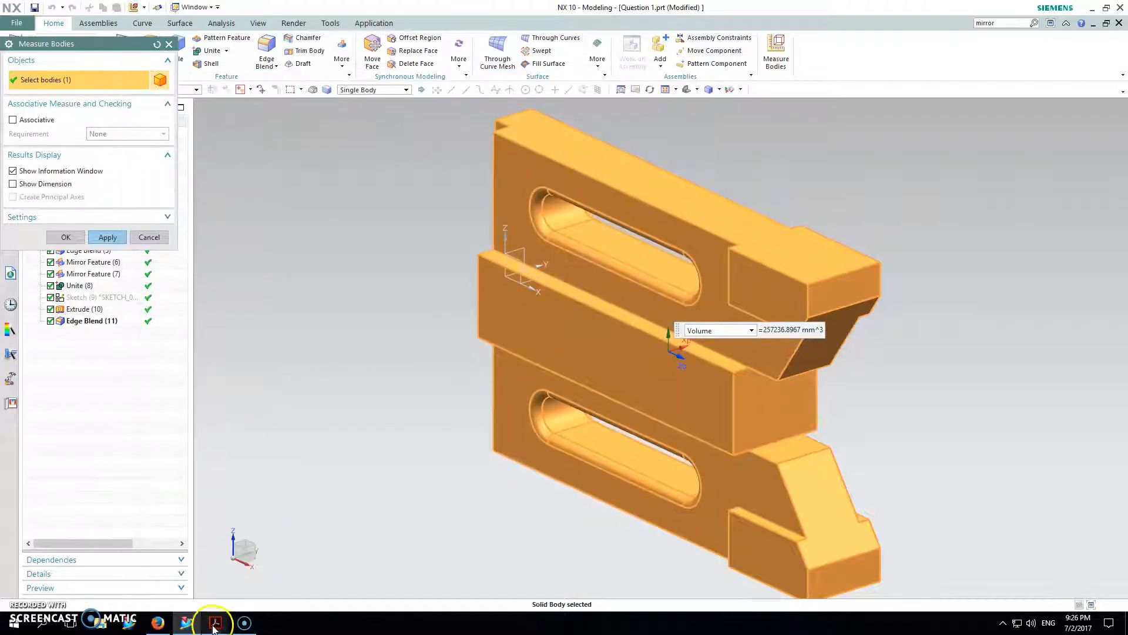
Switch to the quiz PDF in Acrobat Reader, read the material-change question on page 3, and return to NX
mouse_move(215, 621)
click(273, 573)
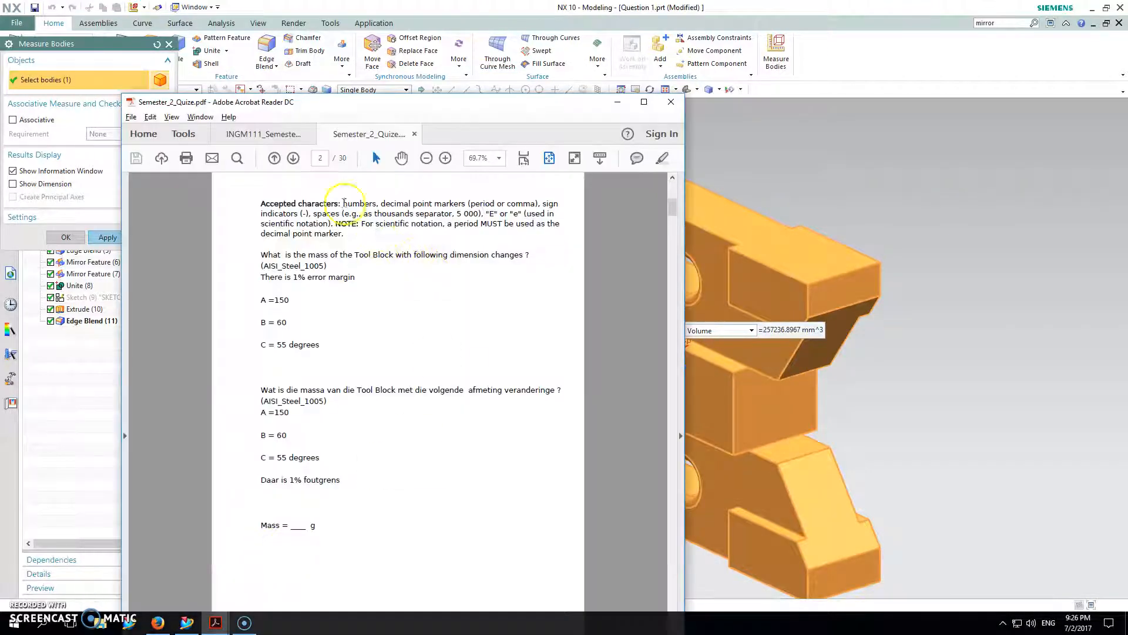
double_click(379, 103)
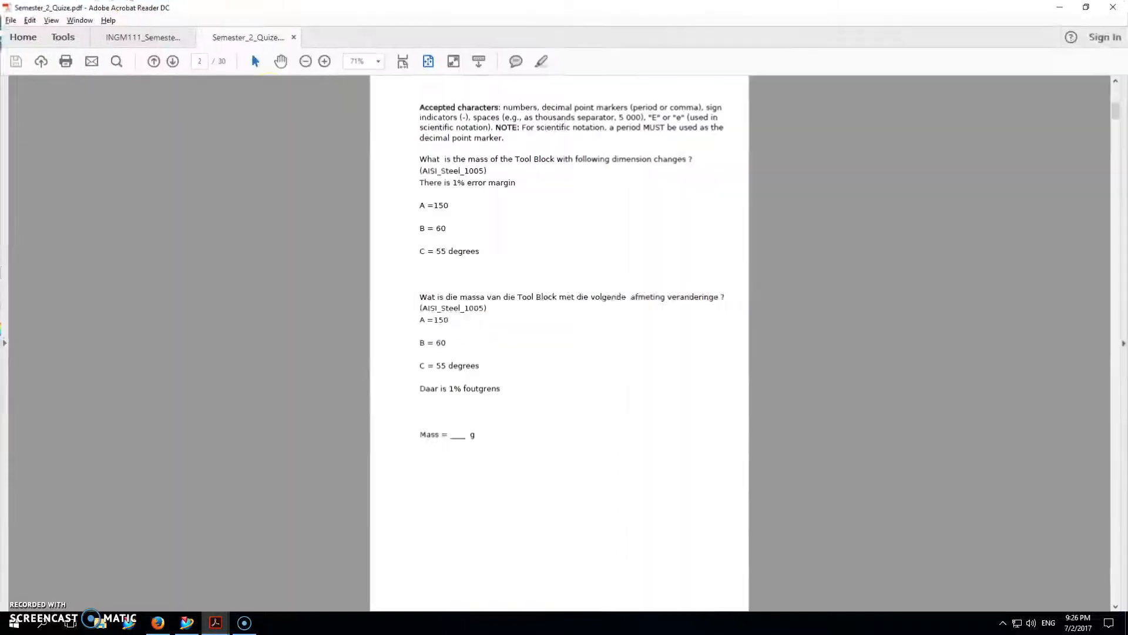
click(171, 61)
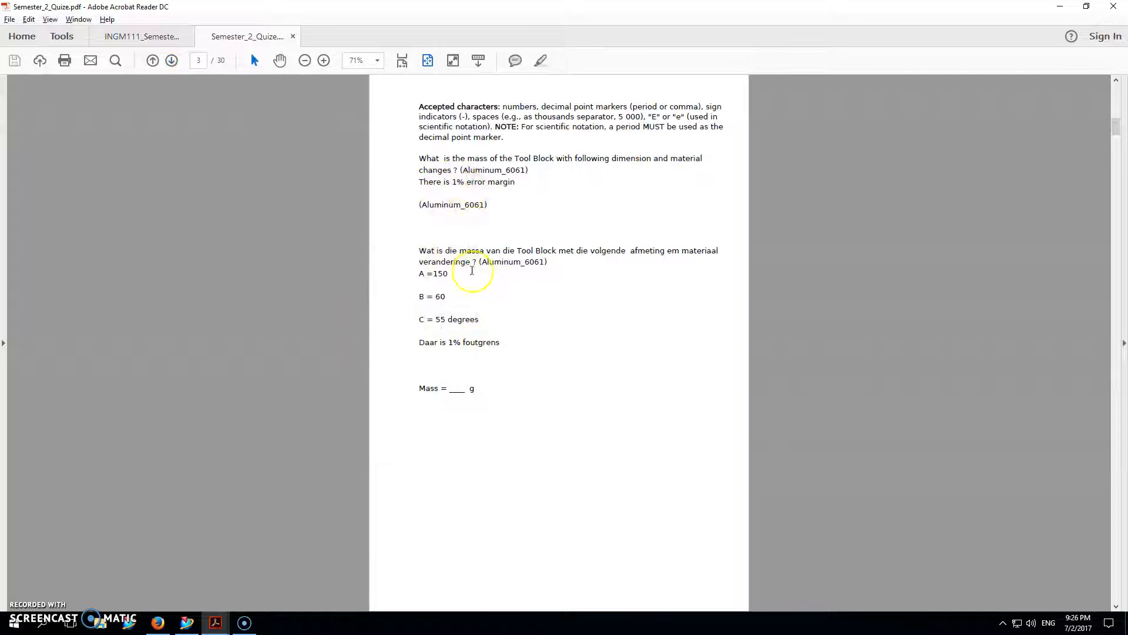
drag(504, 214, 360, 231)
click(508, 233)
drag(490, 207, 411, 207)
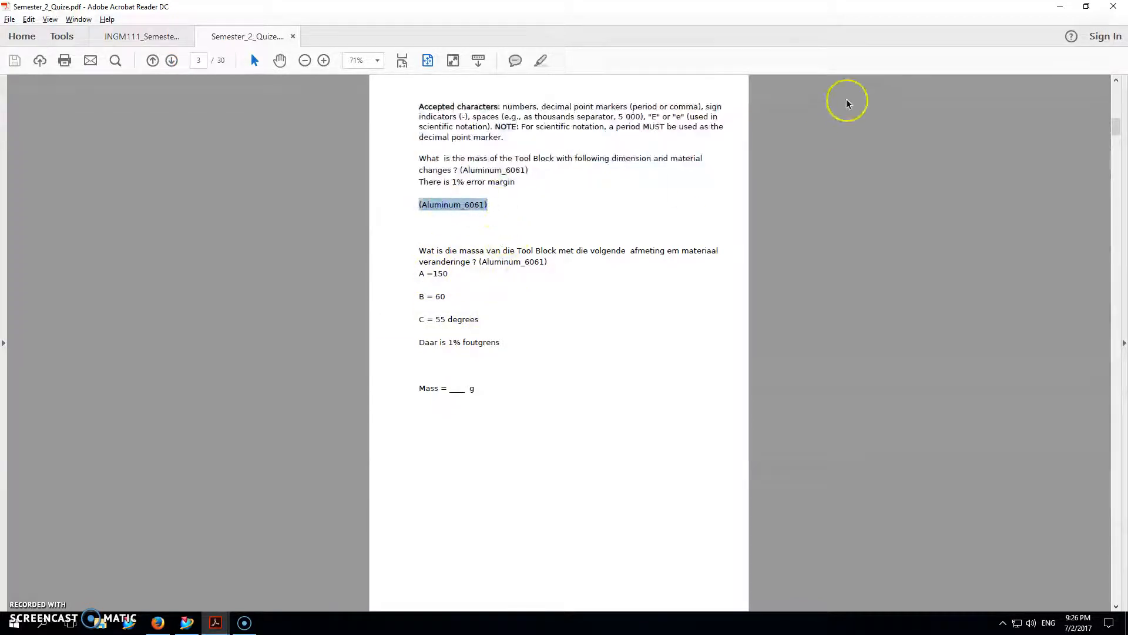
click(1060, 7)
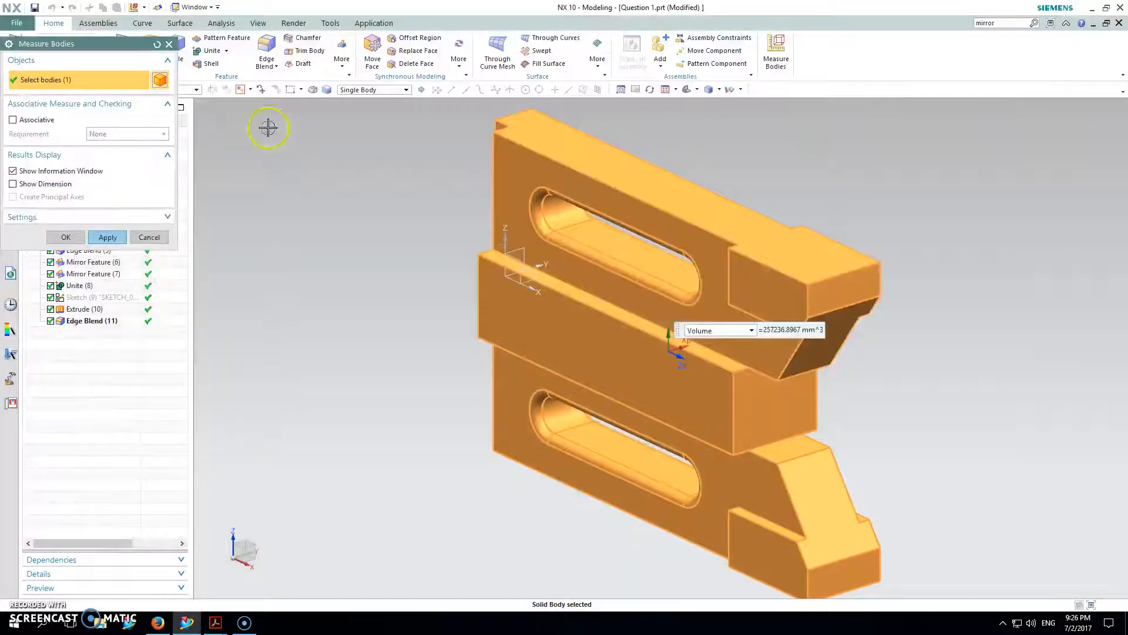
Close the body measurement and remove the used AISI_Steel_1005 material from the part through Manage Materials
click(169, 44)
click(26, 89)
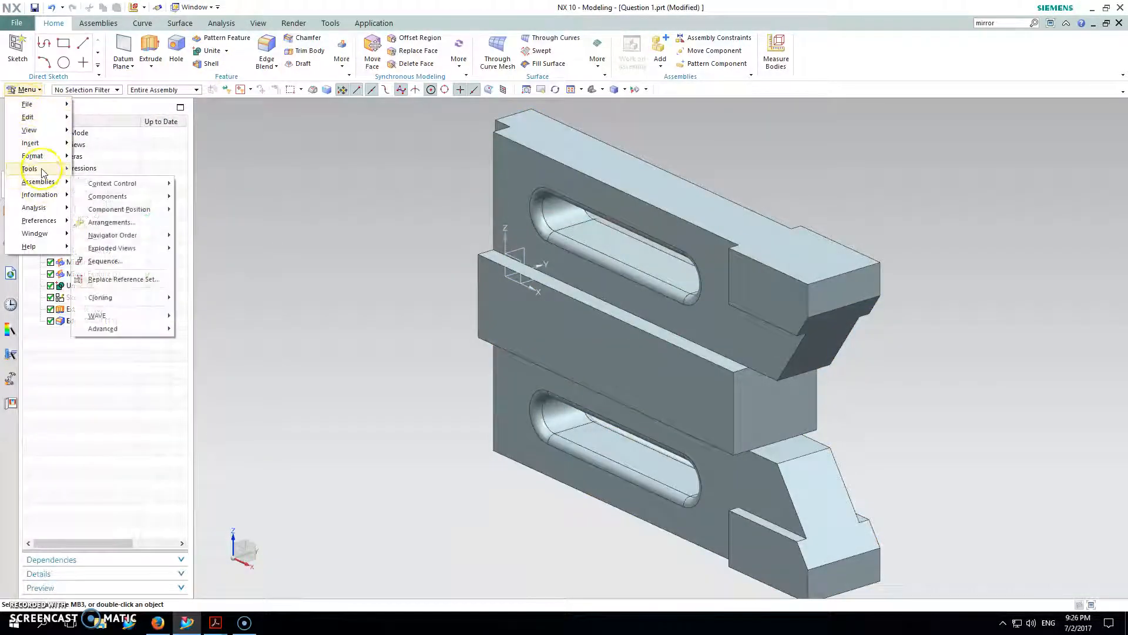
mouse_move(29, 168)
mouse_move(109, 194)
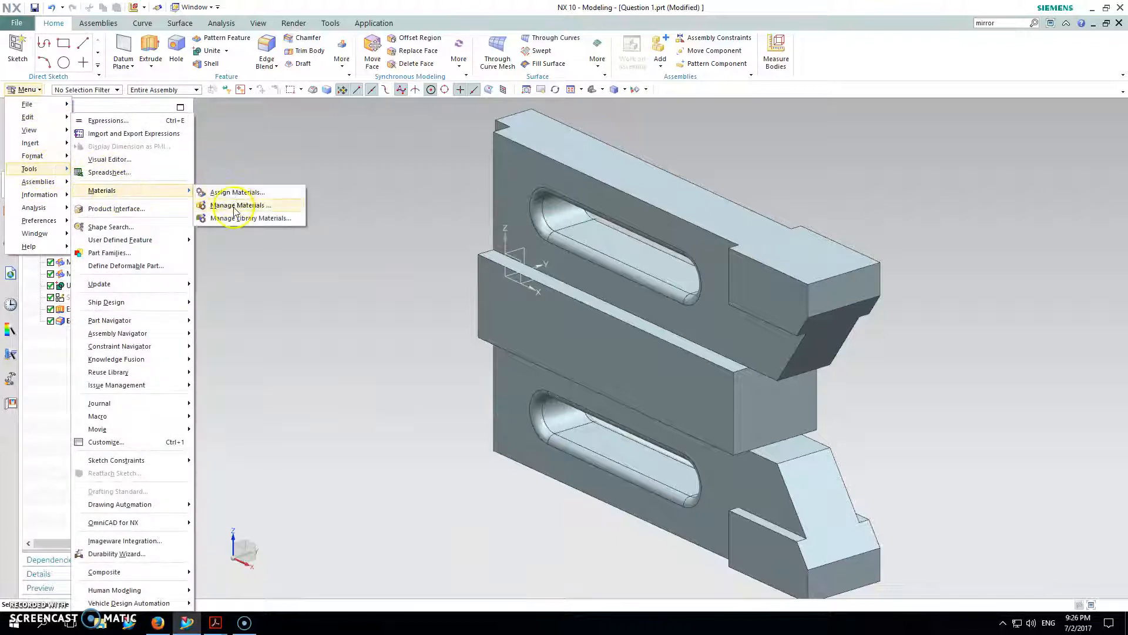
click(247, 208)
click(53, 254)
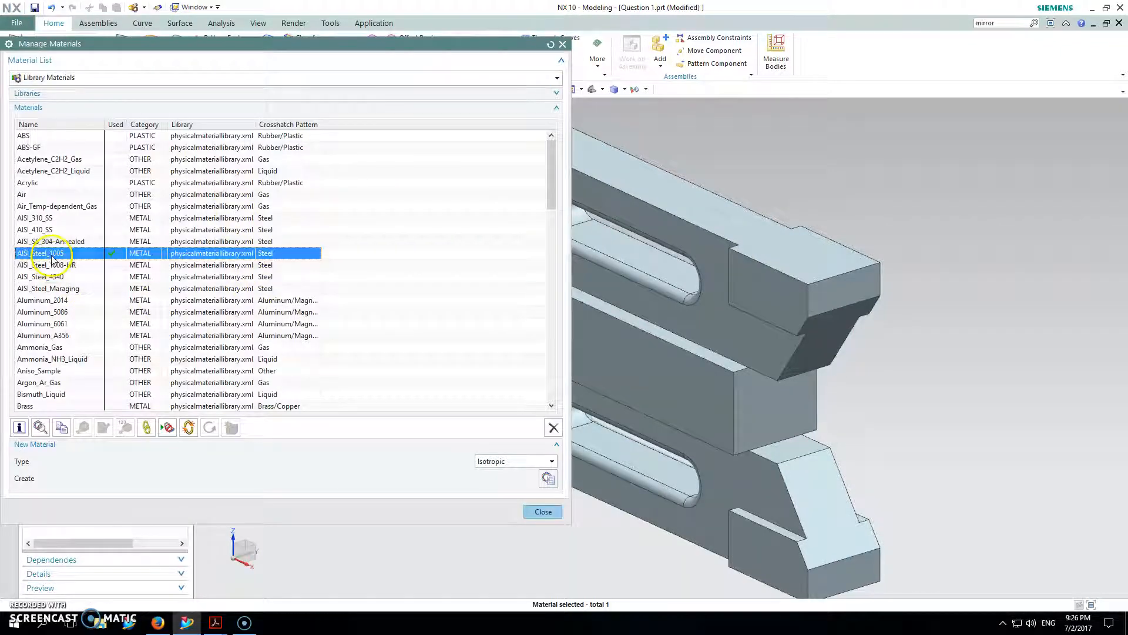
right_click(53, 255)
click(79, 406)
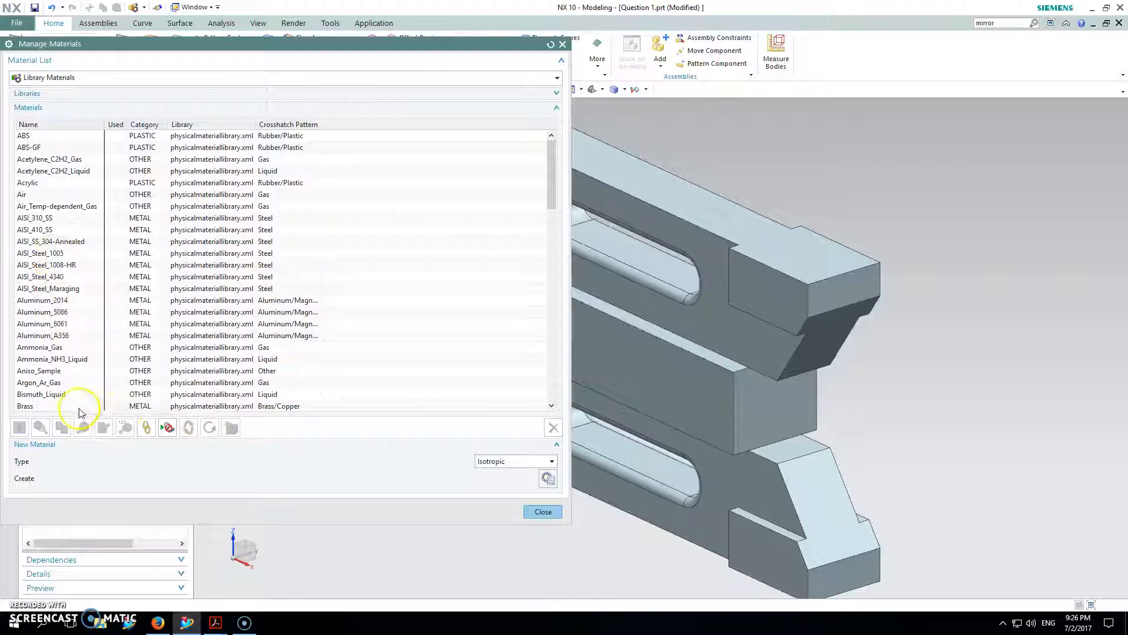
click(543, 512)
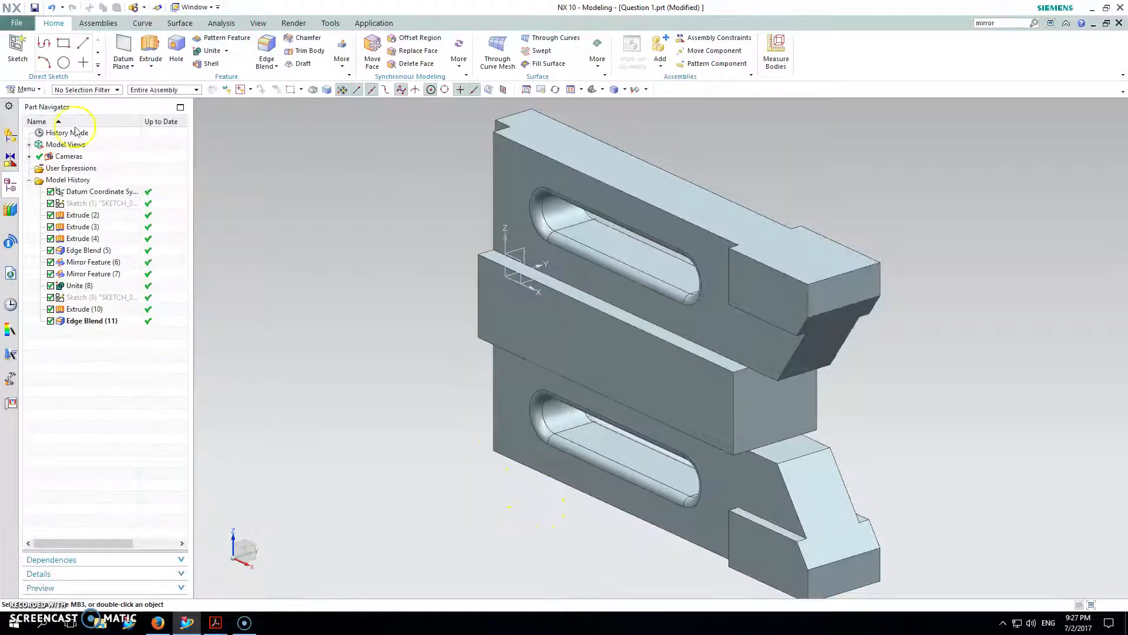
Assign the library material Aluminum_6061 to the tool block's solid body
click(26, 89)
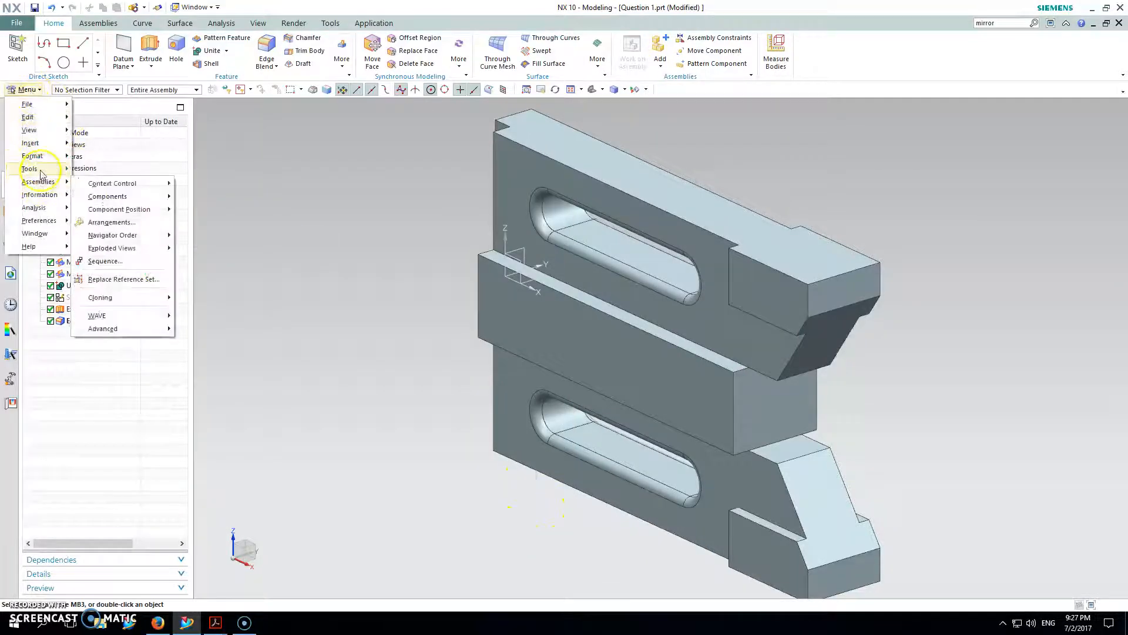
mouse_move(41, 173)
mouse_move(107, 182)
click(220, 183)
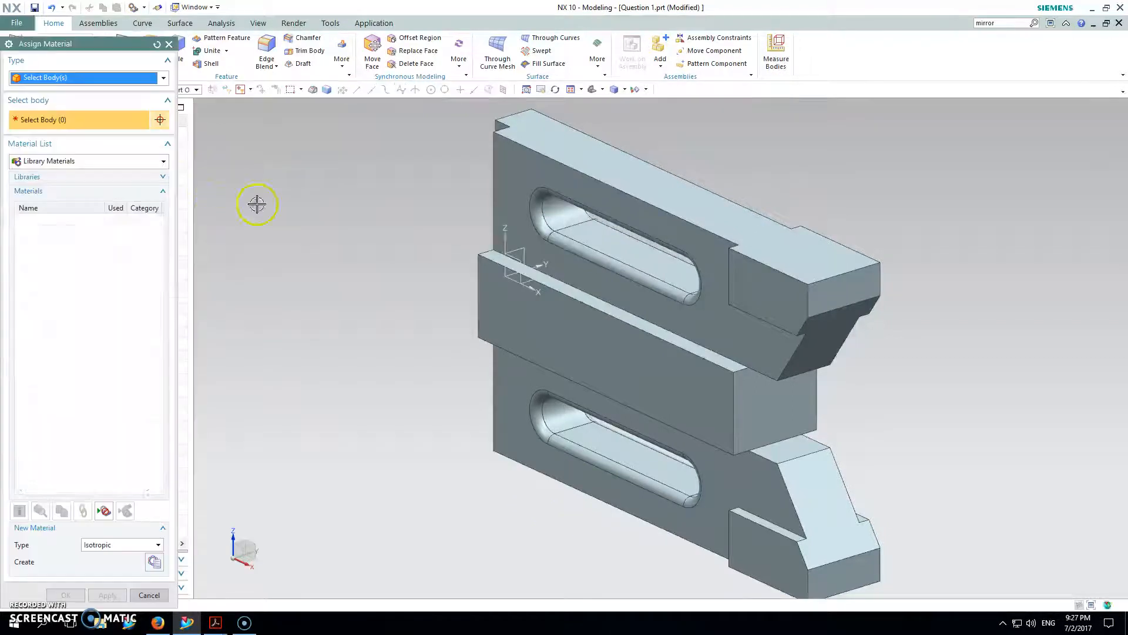
click(629, 345)
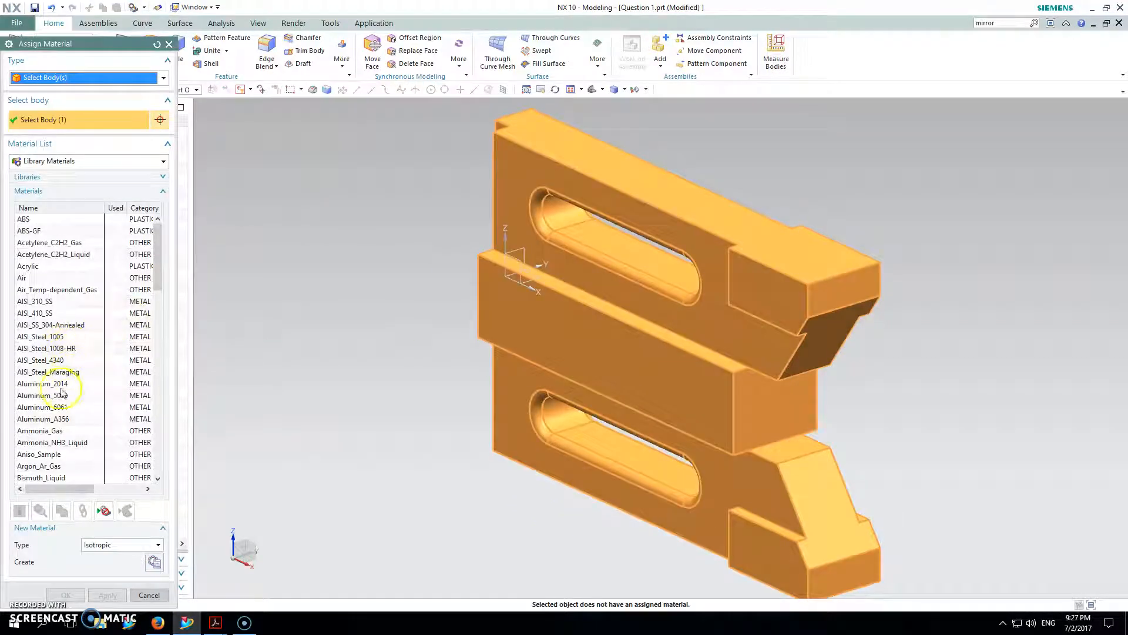
click(47, 407)
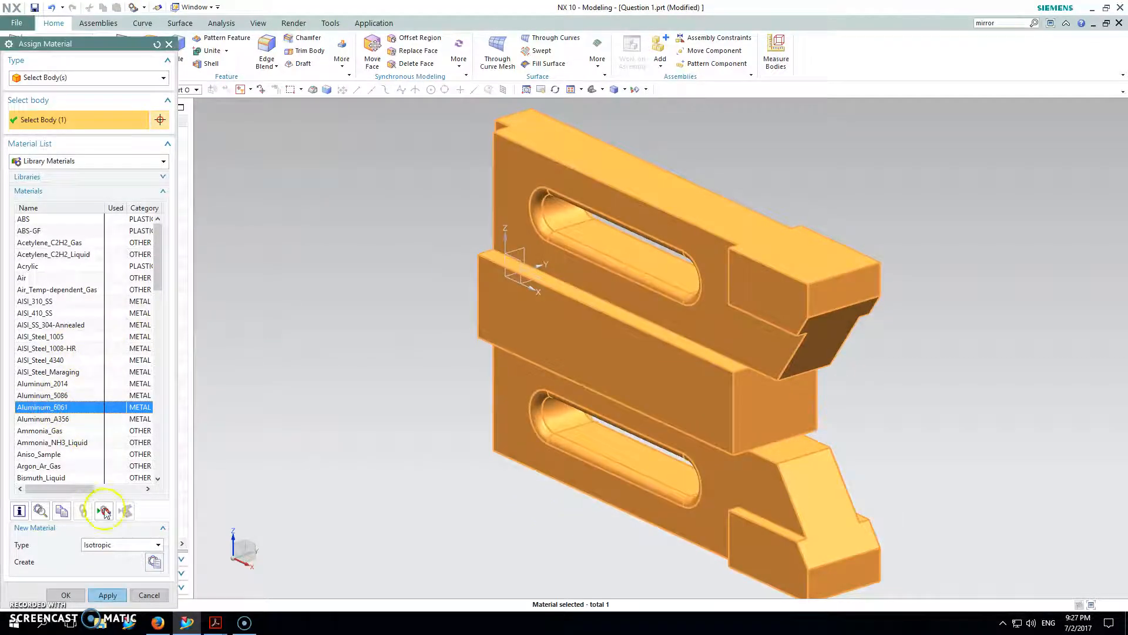
click(104, 595)
click(148, 594)
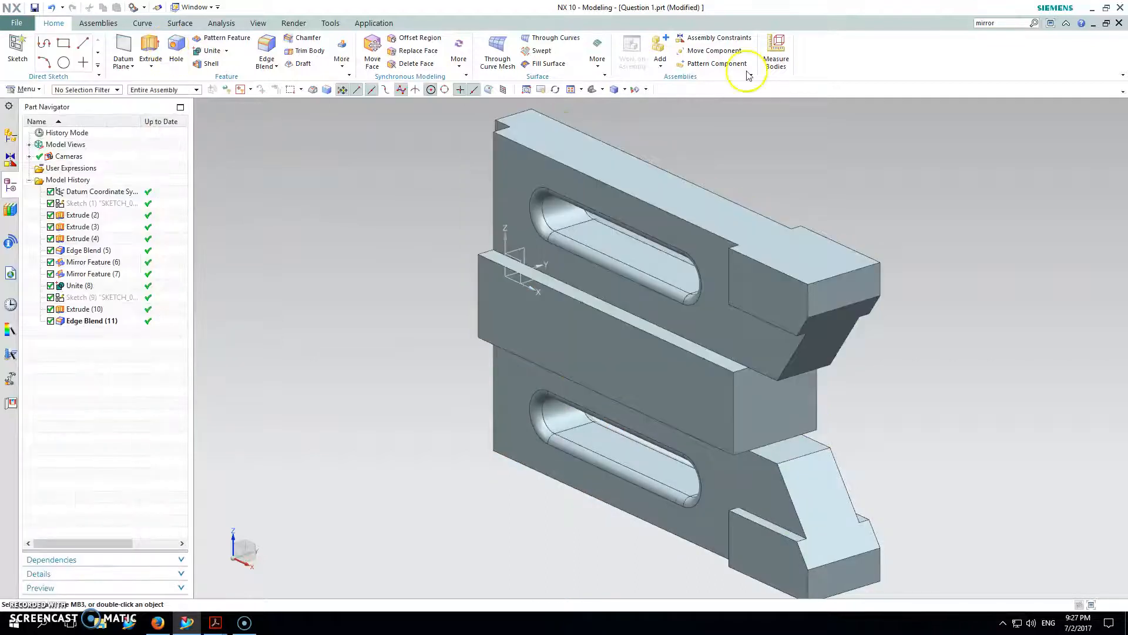
Measure the aluminum solid body, examine its mass in grams in the information listing, and close the measurement
click(776, 53)
click(639, 387)
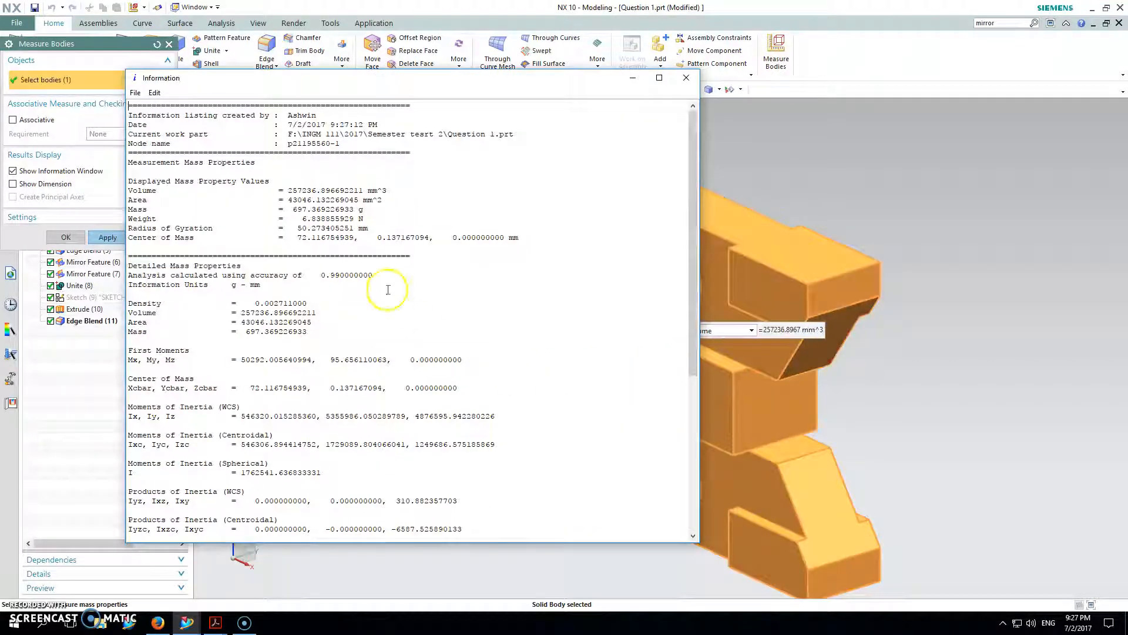
drag(365, 209, 289, 207)
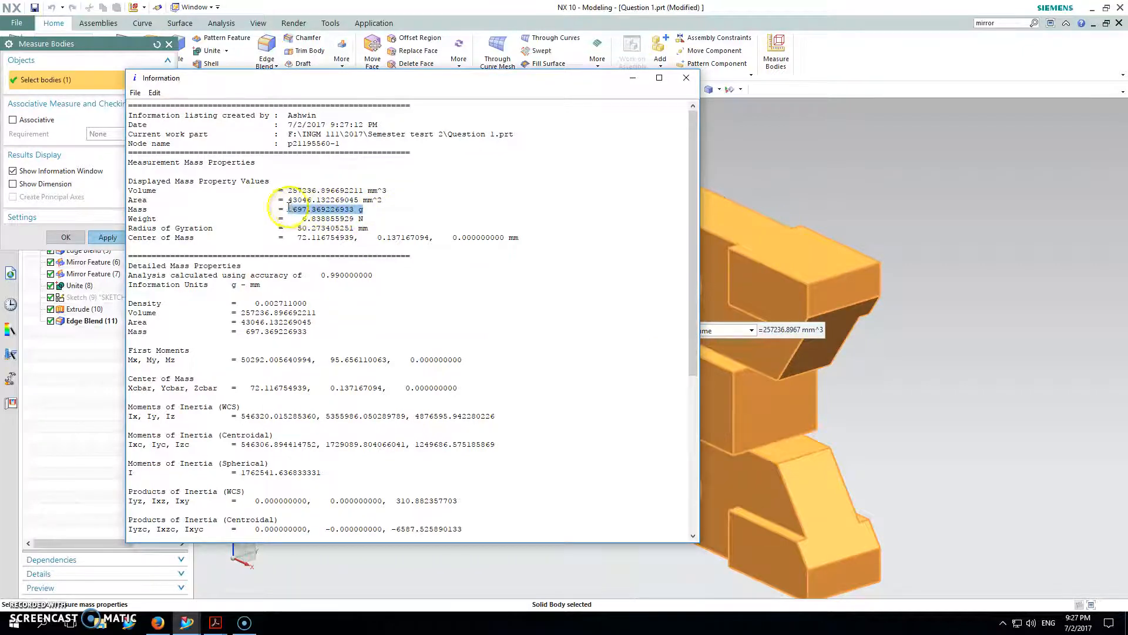
click(686, 78)
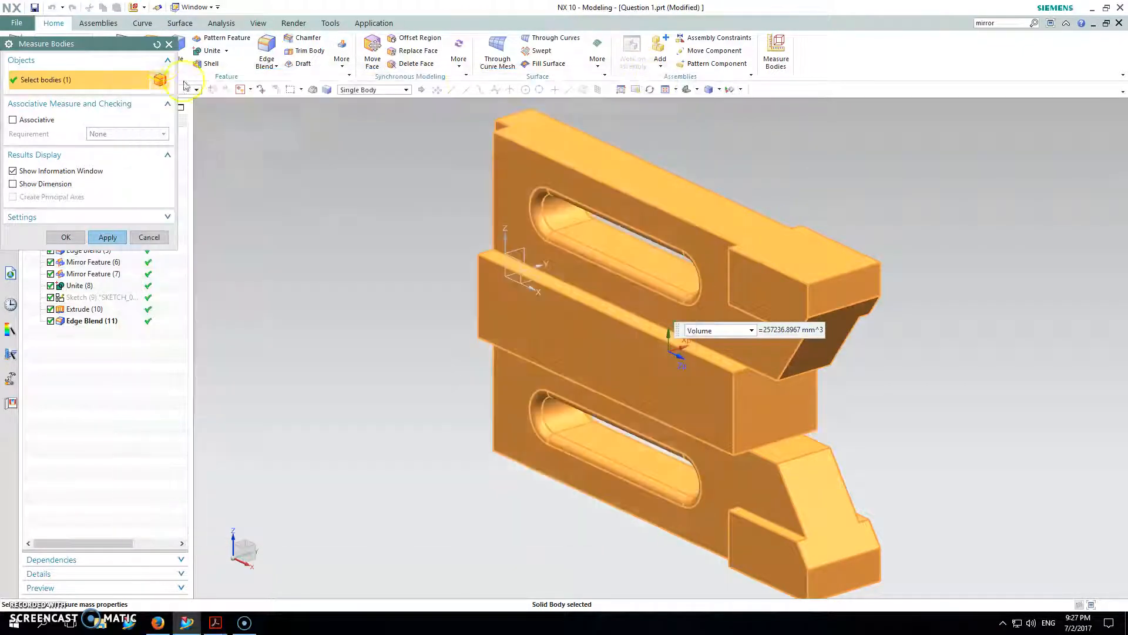
click(169, 43)
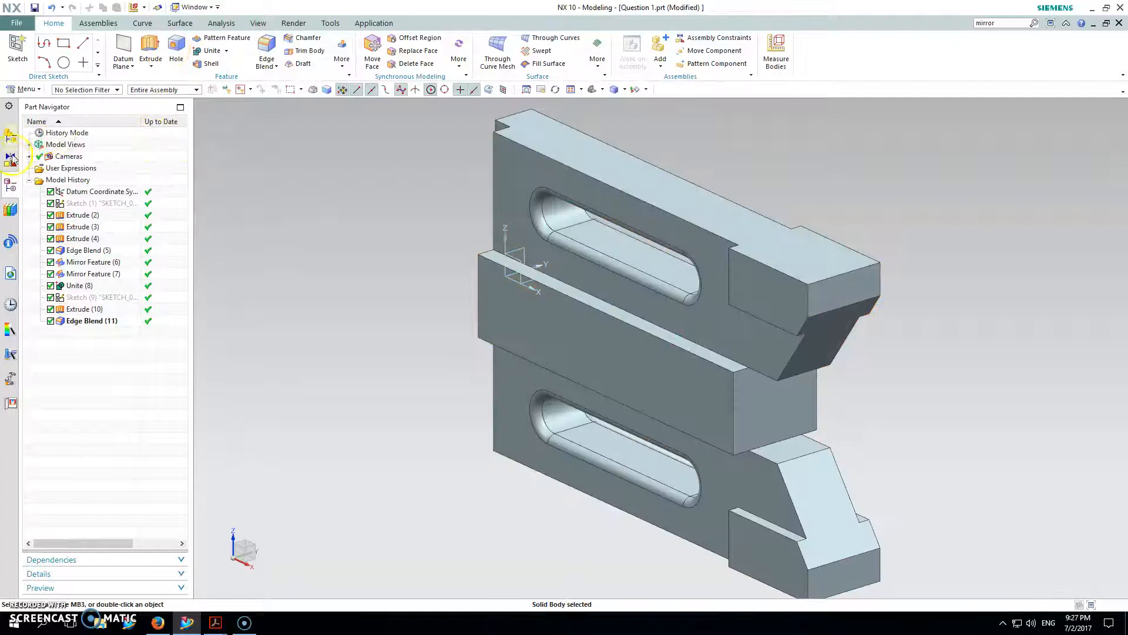
Assign the library material AISI_Steel_1005 to the tool block's solid body in place of the aluminum
click(23, 90)
mouse_move(29, 168)
mouse_move(104, 175)
click(223, 176)
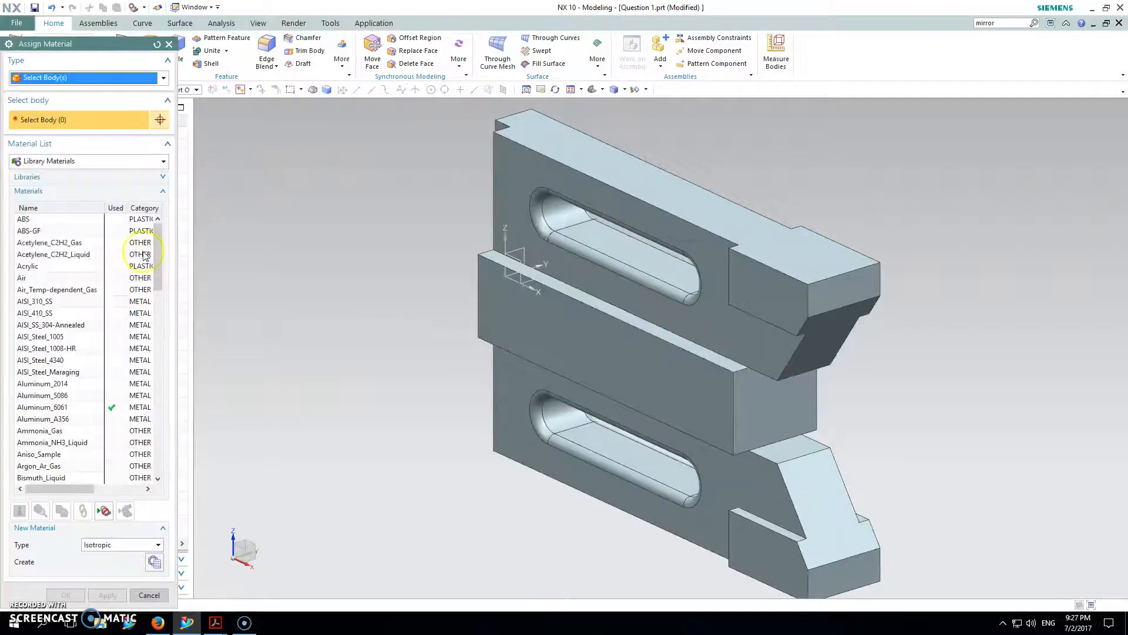
click(57, 338)
click(556, 323)
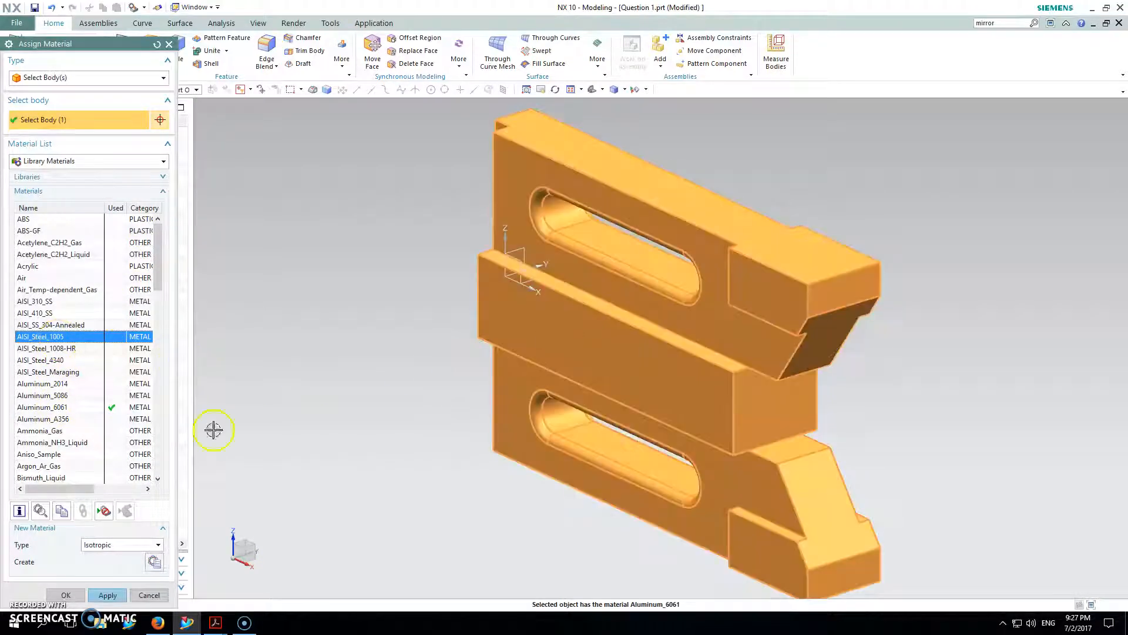
click(101, 590)
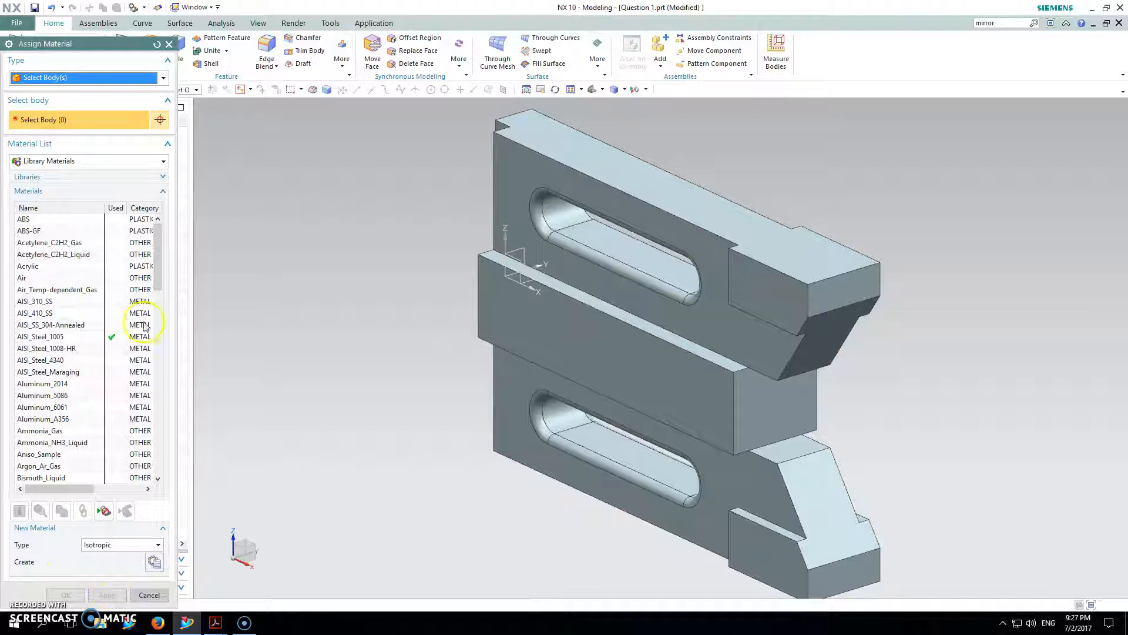
click(149, 595)
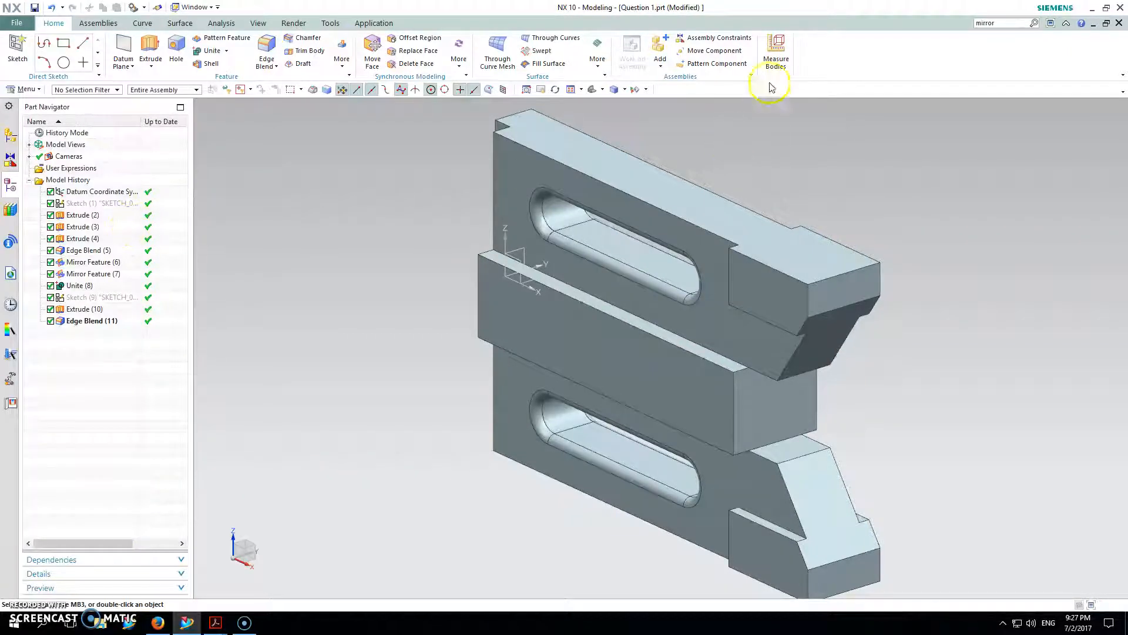
Measure the steel solid body, check its mass in the information listing, and close the measurement
click(776, 53)
click(644, 360)
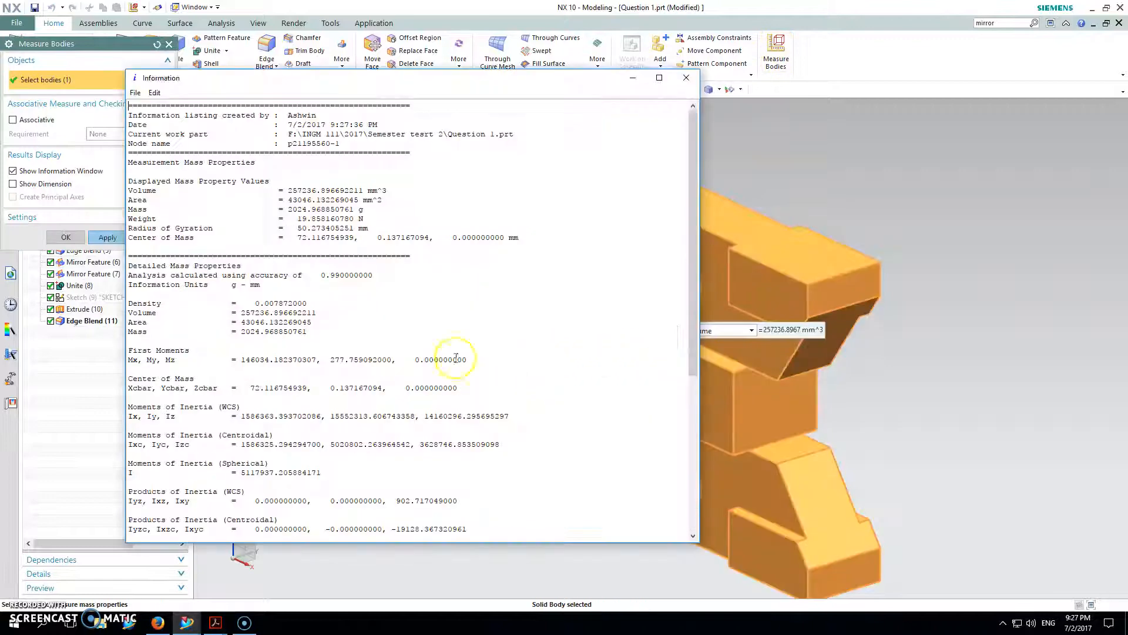
click(686, 77)
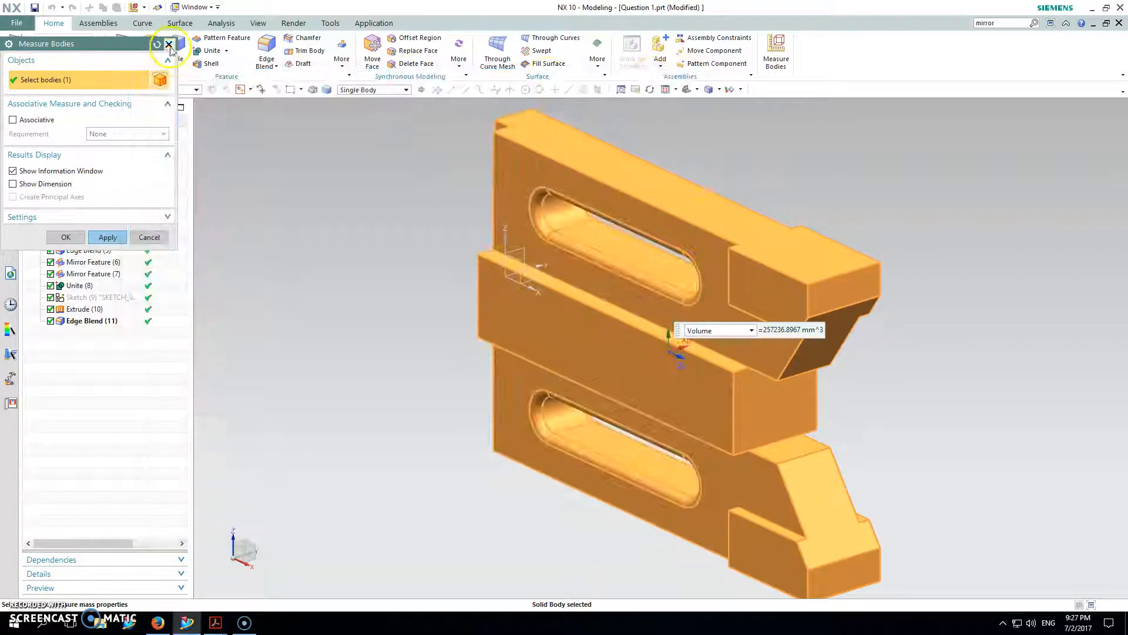
click(169, 44)
Review the library list in Manage Materials, examine the AISI_Steel_1005 entry marked as used, and close the list
click(18, 89)
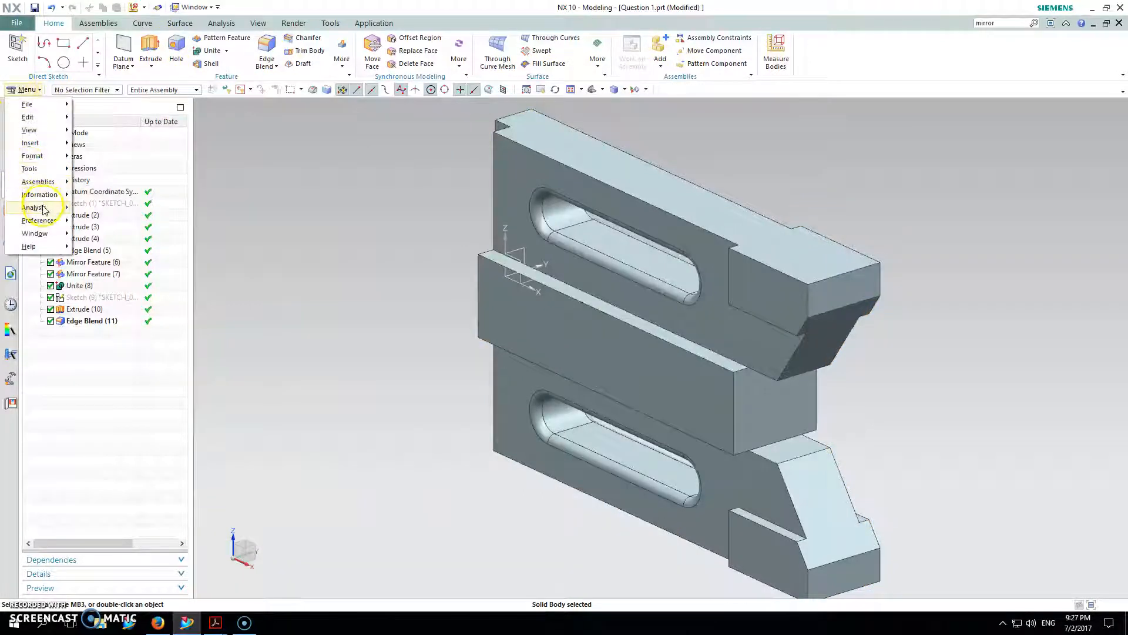
mouse_move(43, 171)
mouse_move(156, 177)
click(229, 194)
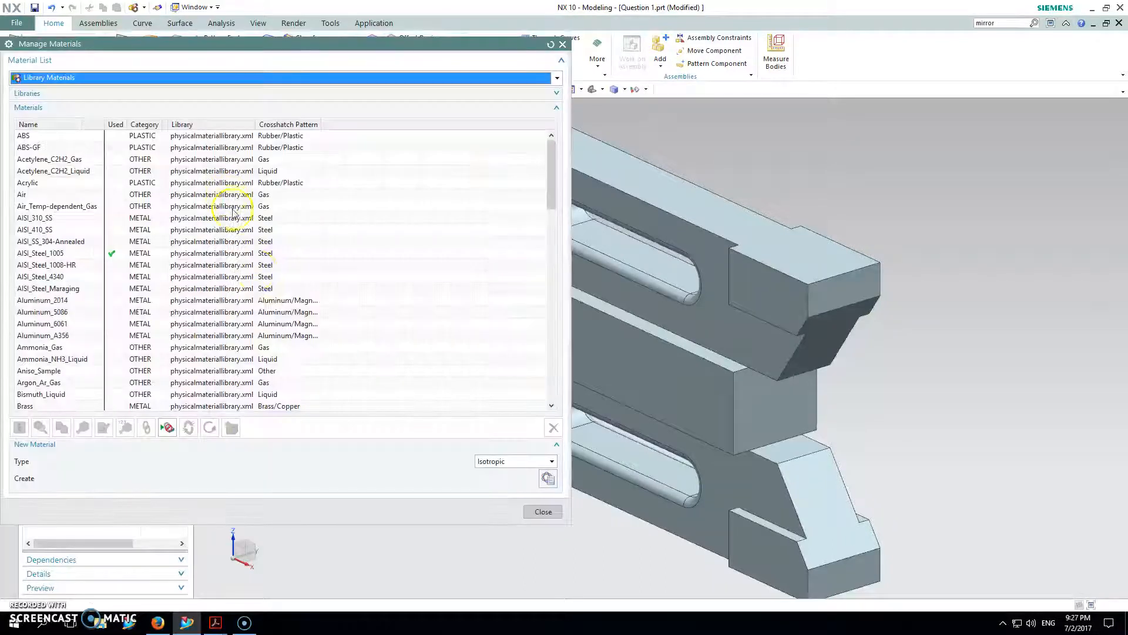
scroll(145, 279, down, 5)
scroll(147, 295, up, 5)
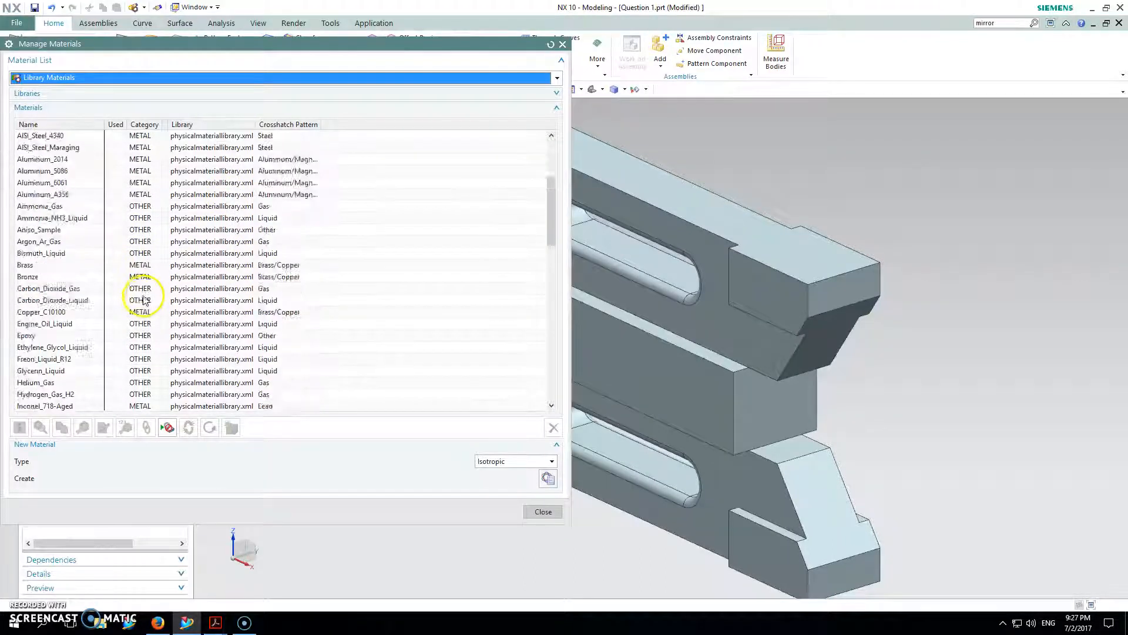
click(22, 254)
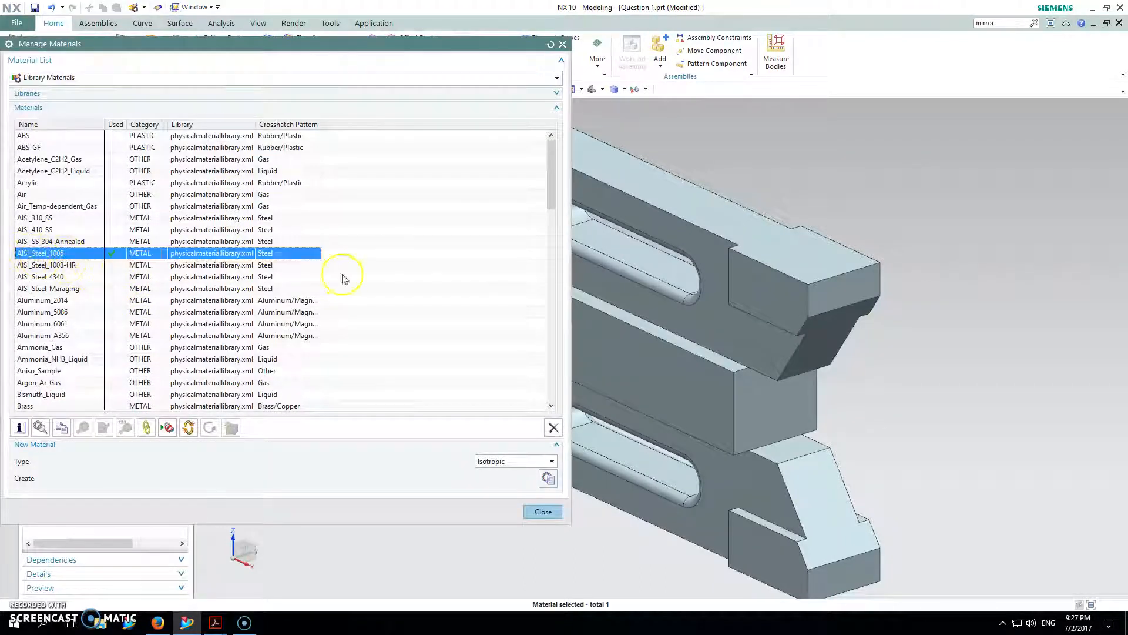
click(526, 516)
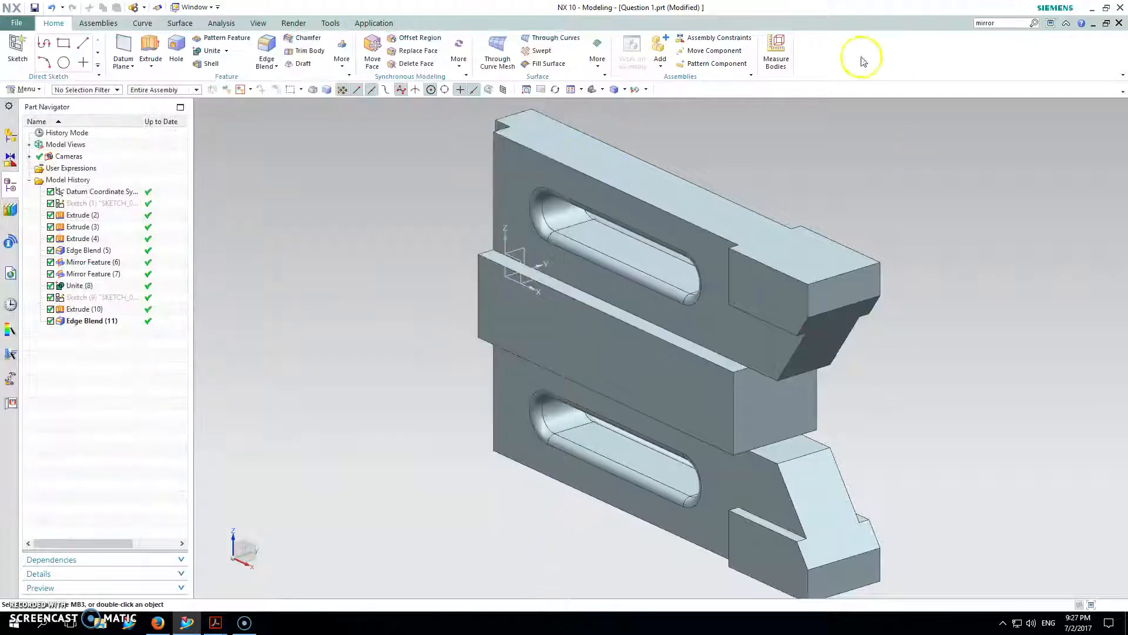